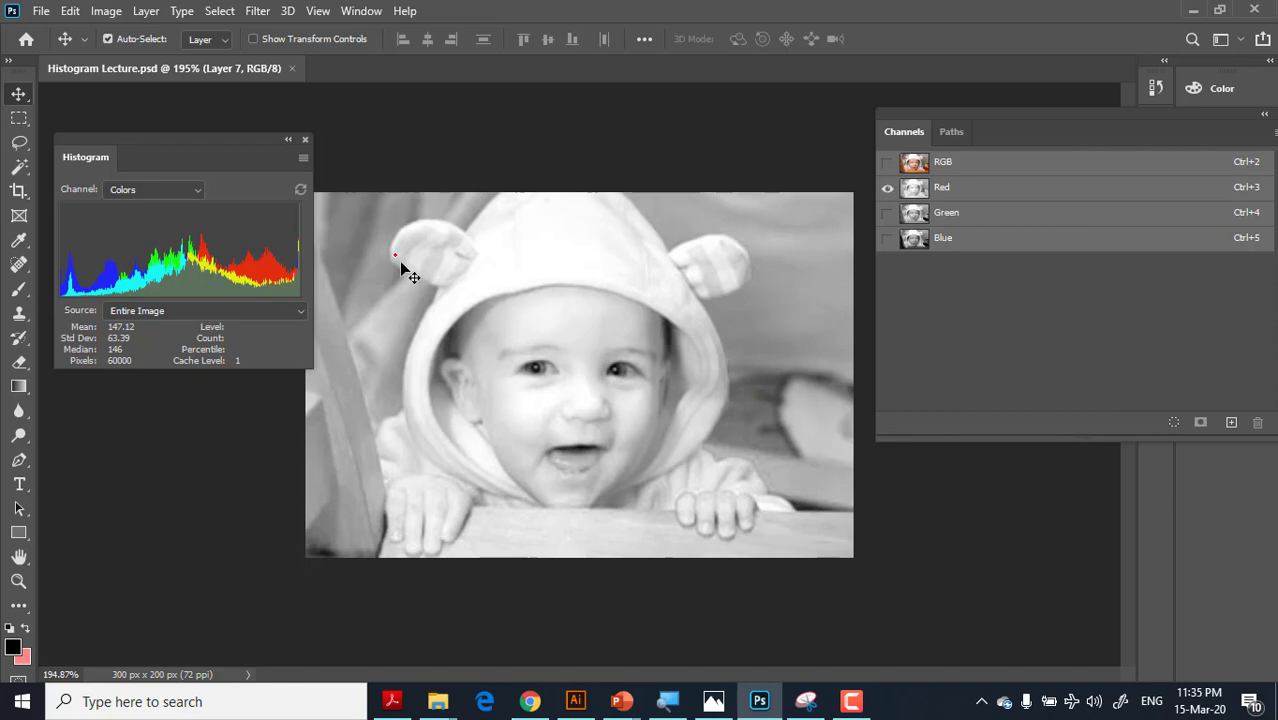
# - Switch the histogram to the Red channel
pyautogui.click(153, 190)
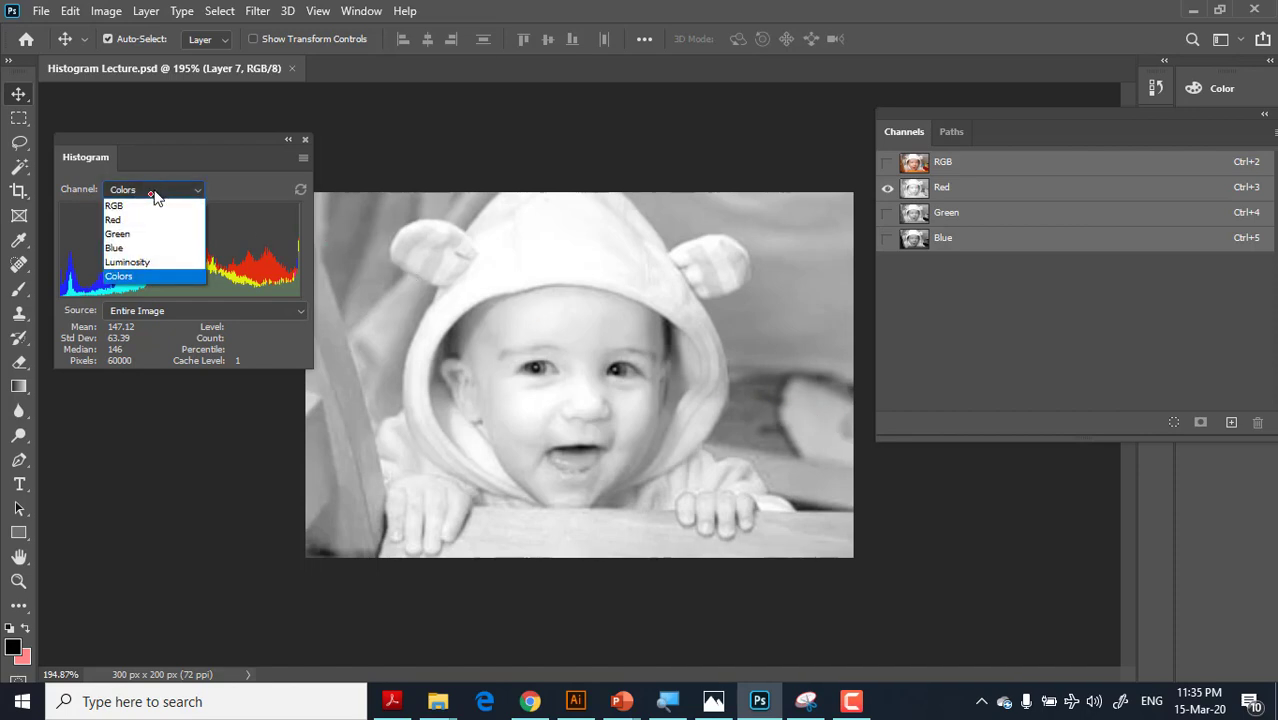
pyautogui.click(135, 219)
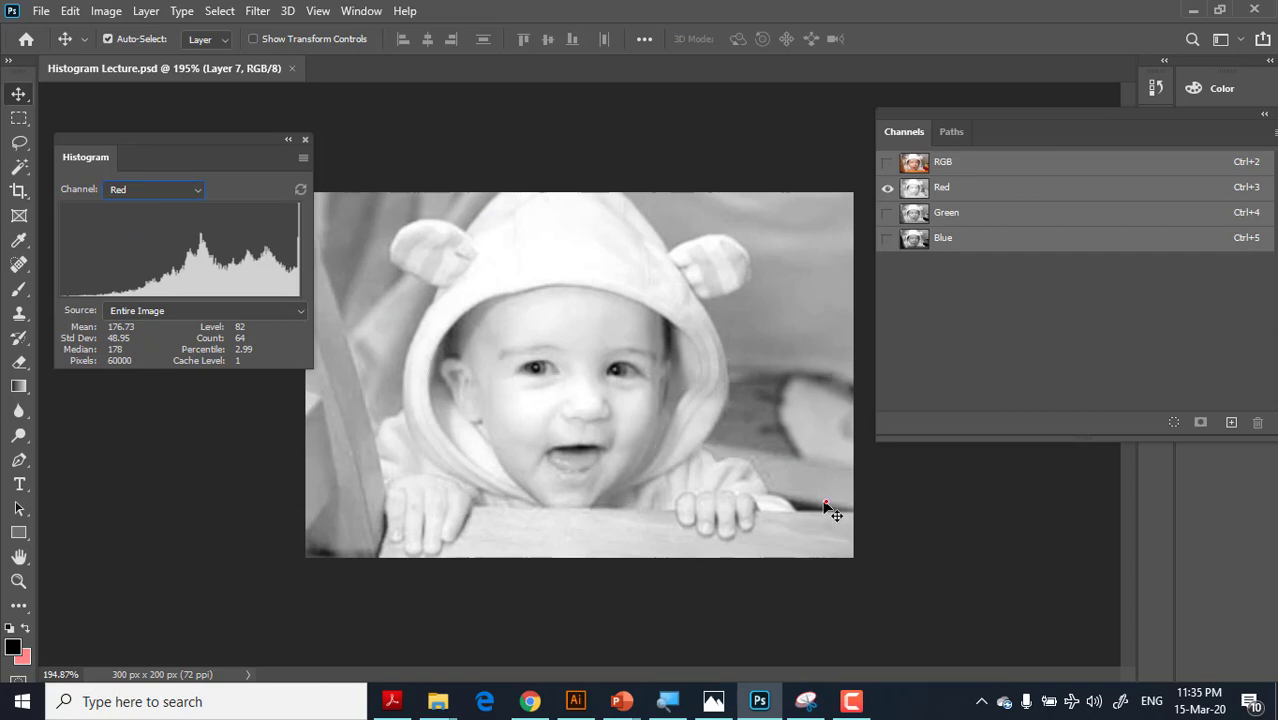
pyautogui.moveTo(750, 466); pyautogui.dragTo(760, 474)
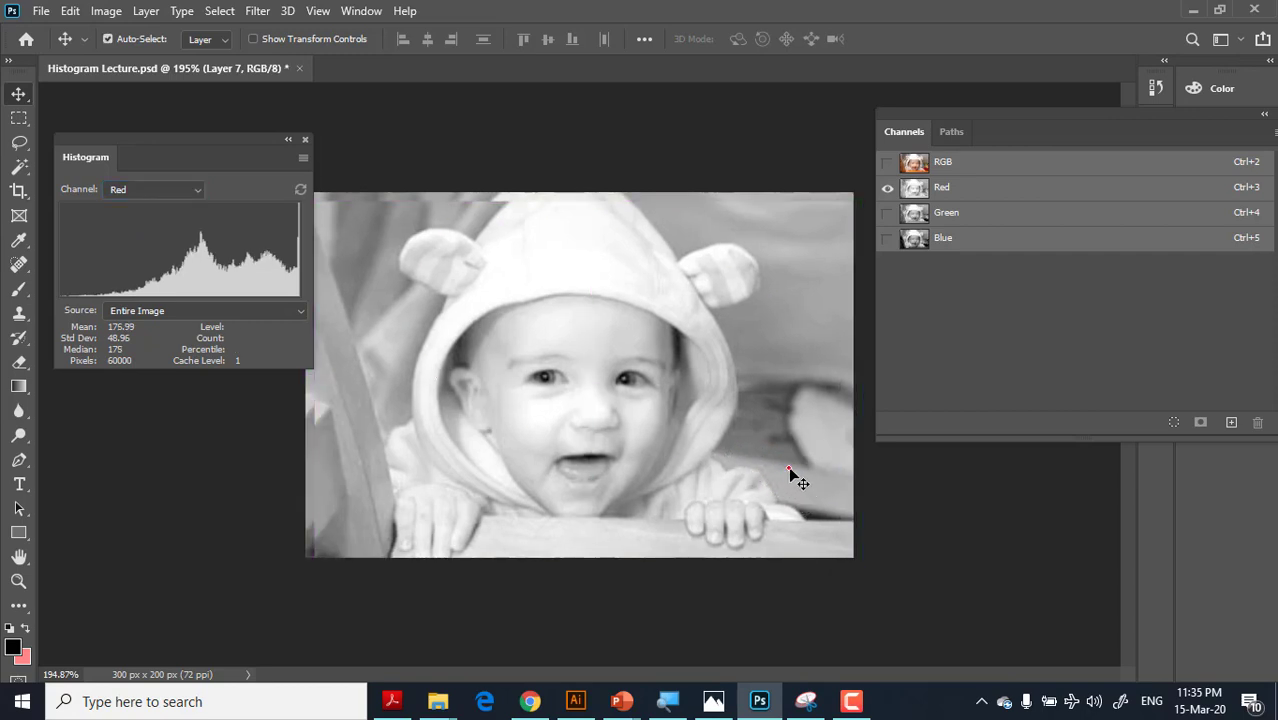
# - Compare the full RGB composite with the Red channel alone, and move the shifted photo layer back to fill the canvas
pyautogui.click(888, 163)
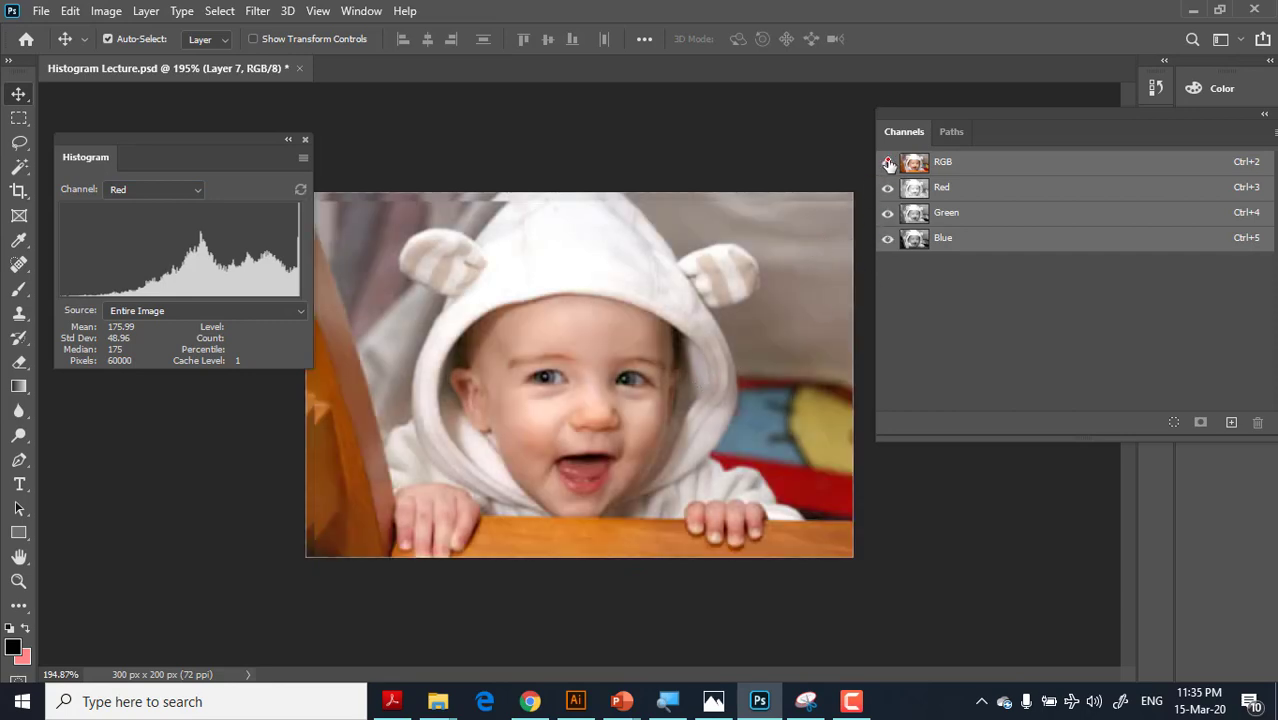
pyautogui.click(888, 213)
pyautogui.click(888, 238)
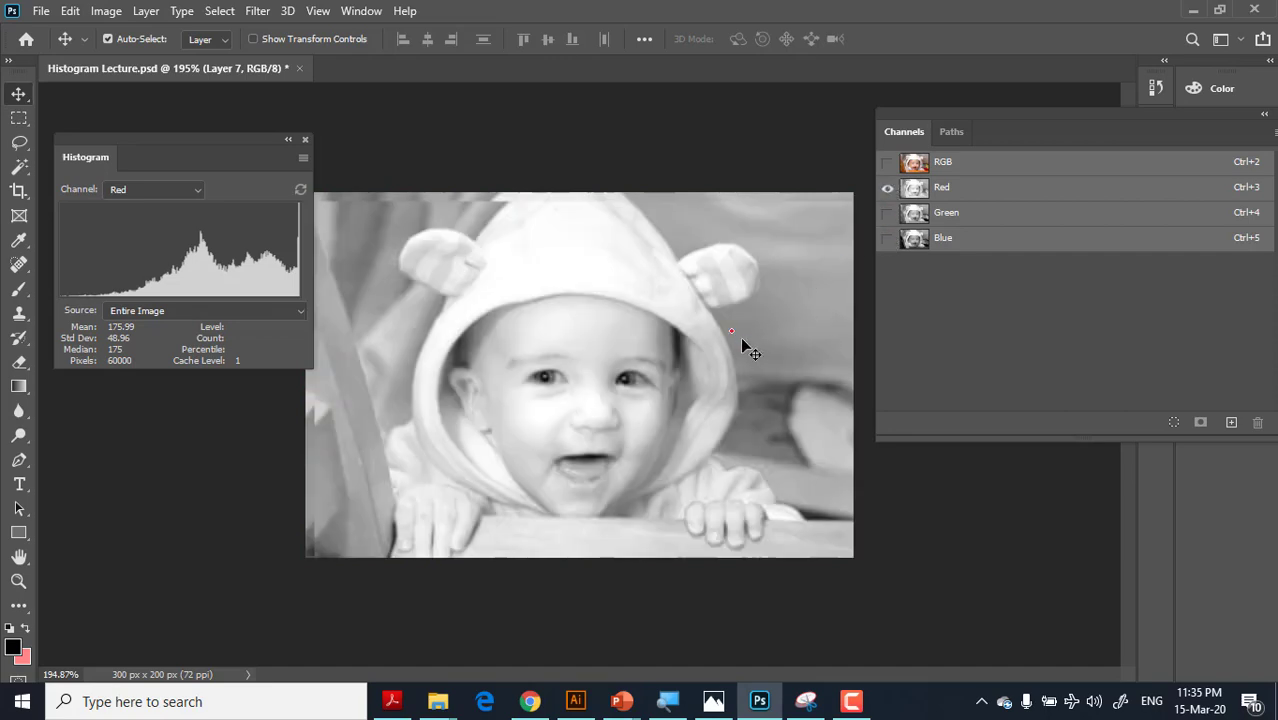
pyautogui.click(888, 161)
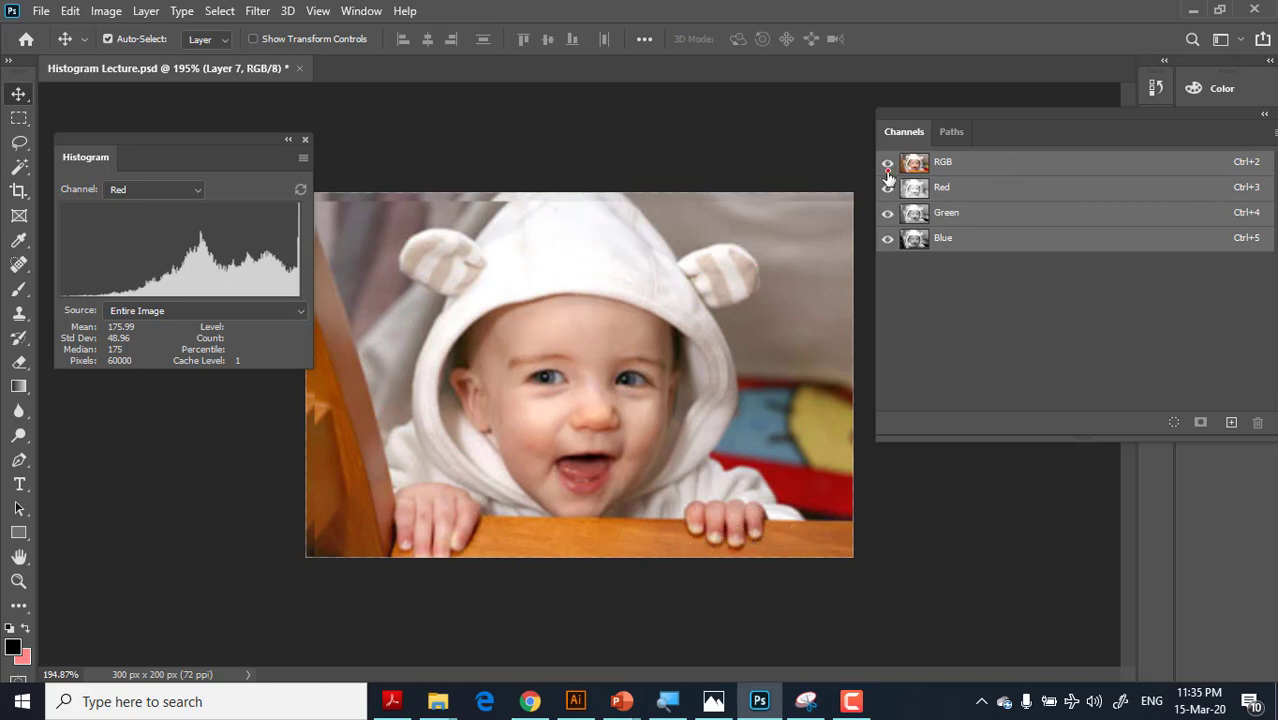
pyautogui.click(887, 213)
pyautogui.click(887, 240)
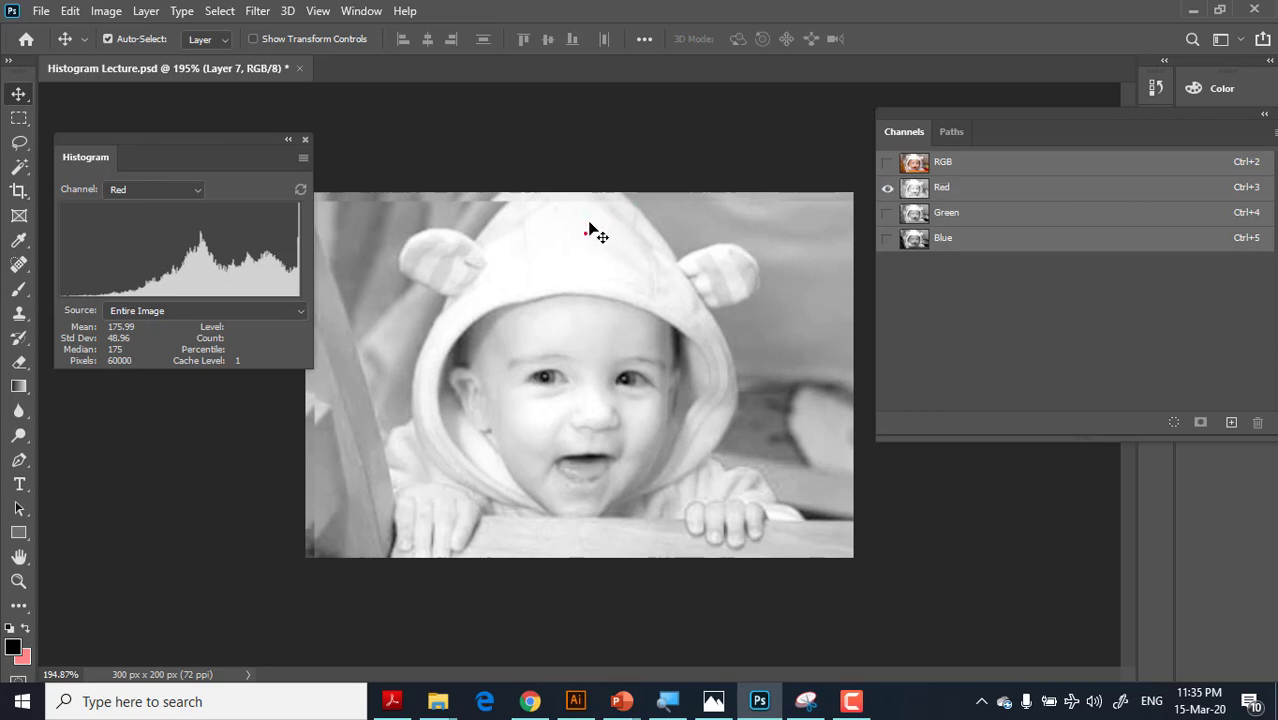
pyautogui.moveTo(589, 223)
pyautogui.mouseDown()
pyautogui.moveTo(579, 255)
pyautogui.moveTo(575, 236)
pyautogui.mouseUp()
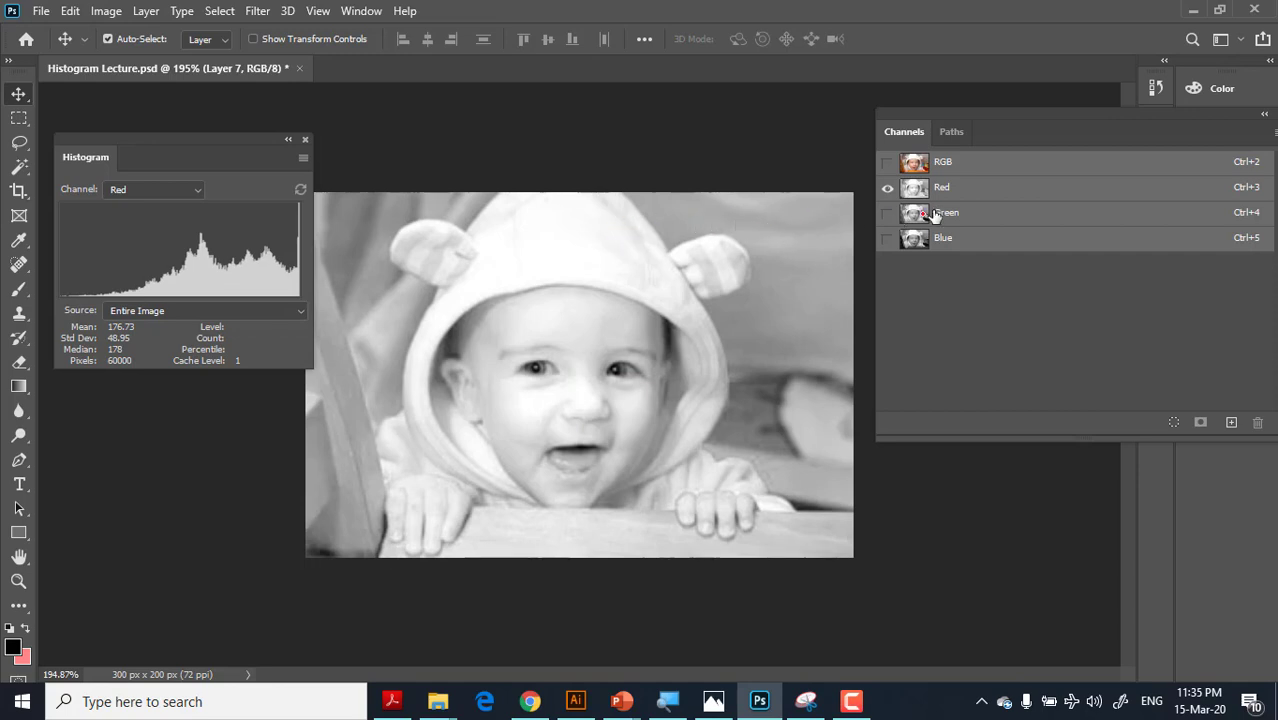
# - Display the RGB composite, followed by the Red, Green and Blue channels each shown alone
pyautogui.click(887, 162)
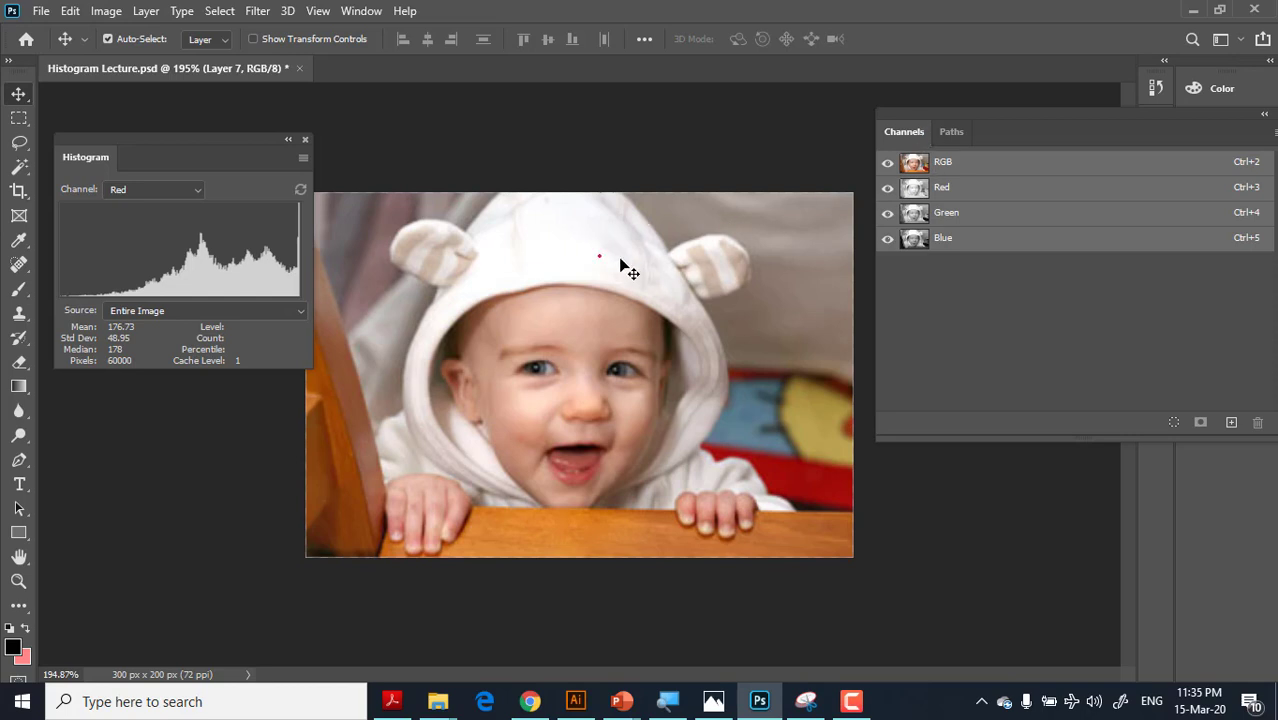
pyautogui.click(888, 213)
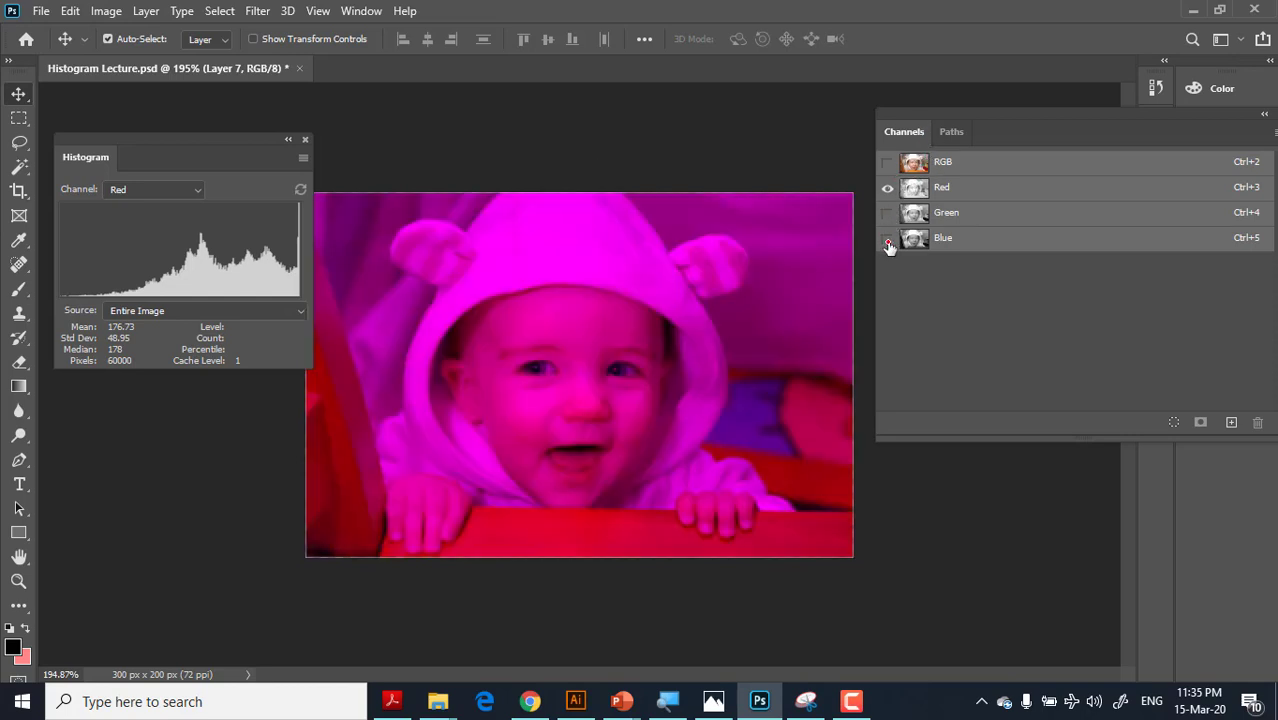
pyautogui.click(888, 238)
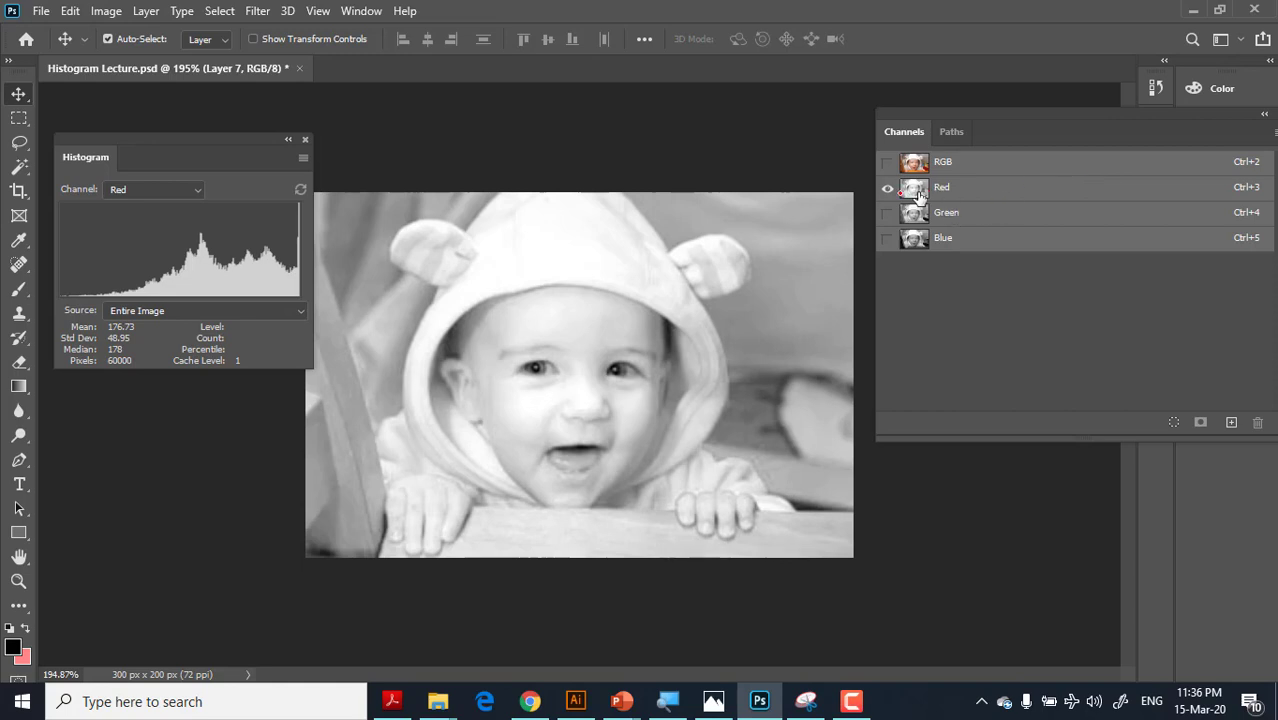
pyautogui.click(887, 213)
pyautogui.click(887, 188)
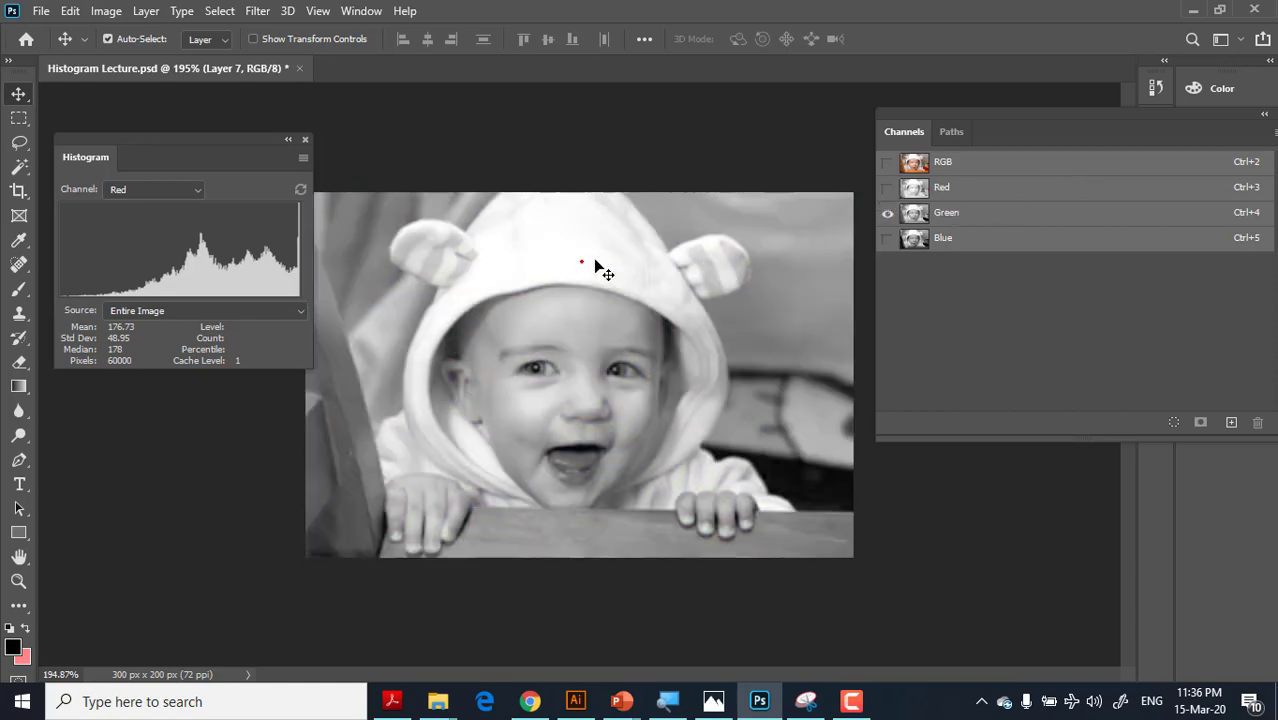
pyautogui.click(887, 238)
pyautogui.click(887, 213)
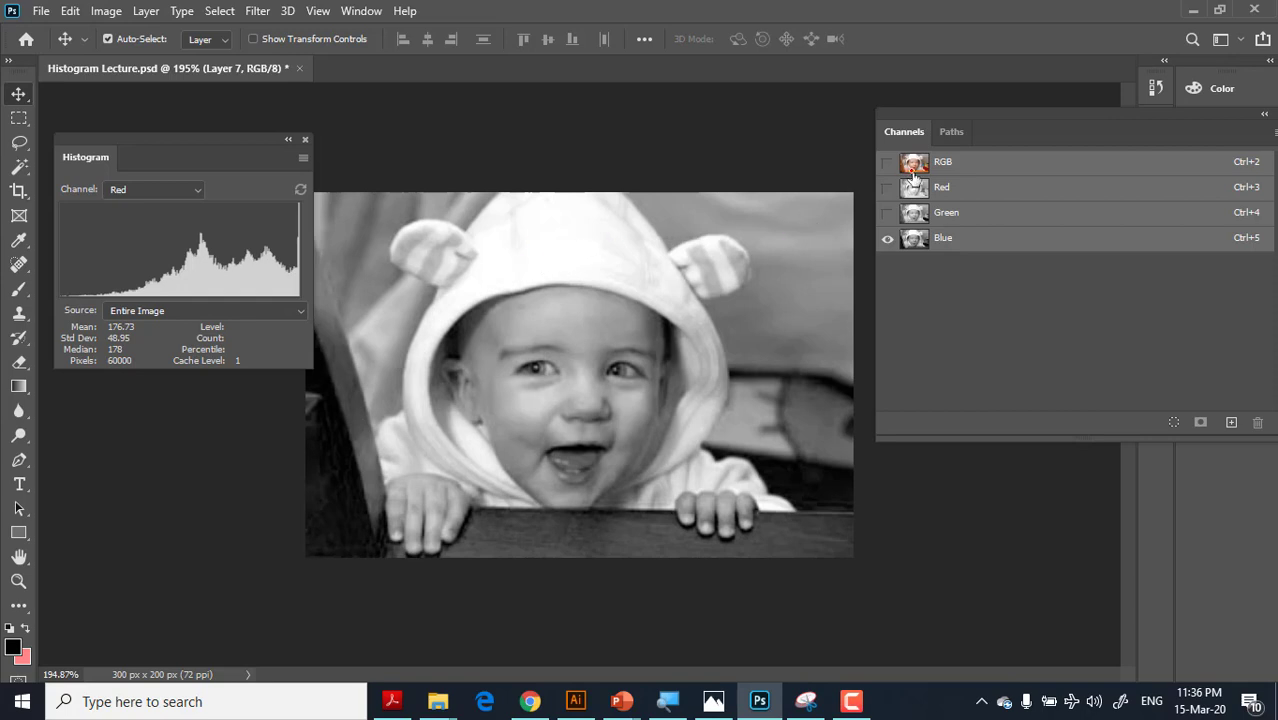
# - Restore the full RGB view from the Blue channel and isolate the Red channel by hiding Green and Blue
pyautogui.click(887, 212)
pyautogui.click(887, 187)
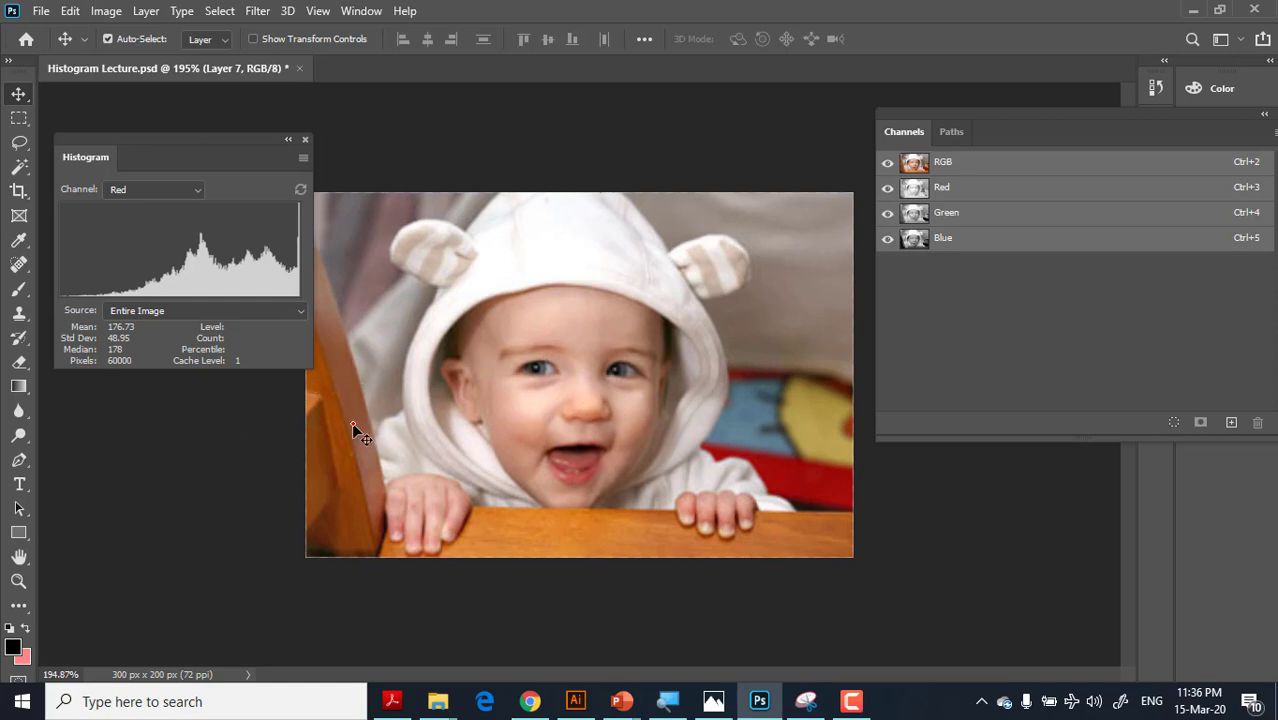
pyautogui.click(887, 212)
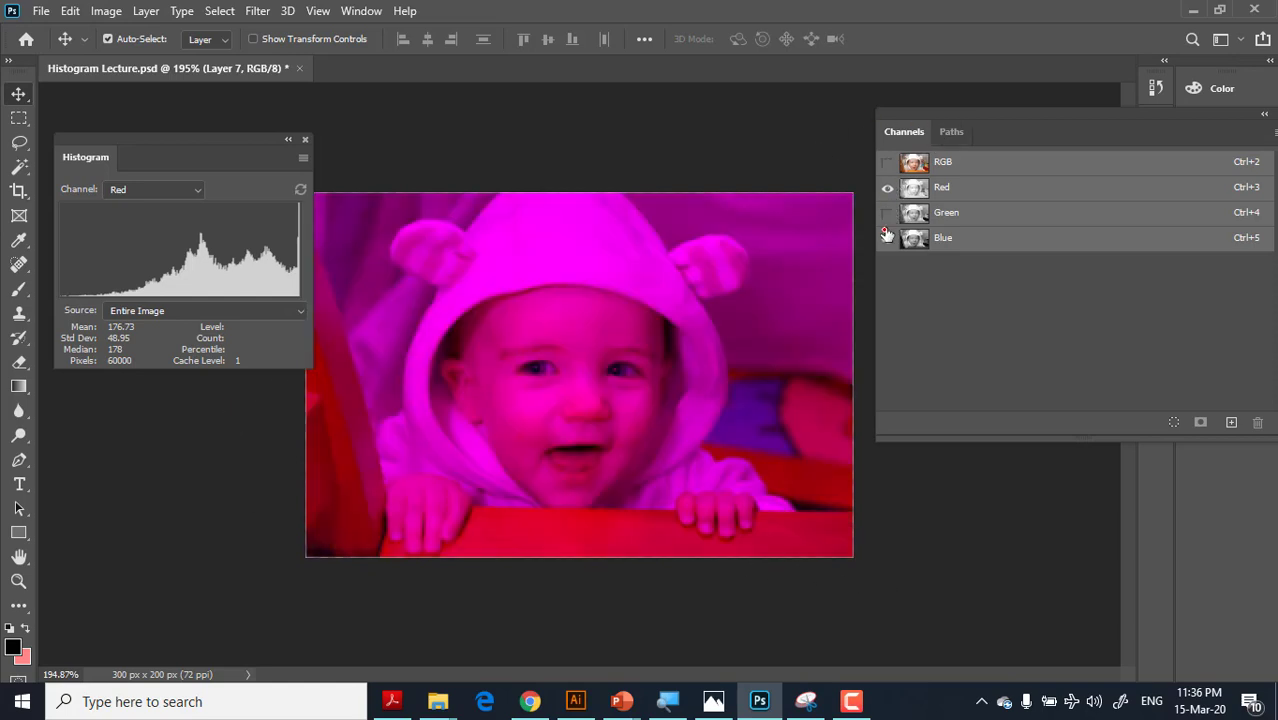
pyautogui.click(887, 237)
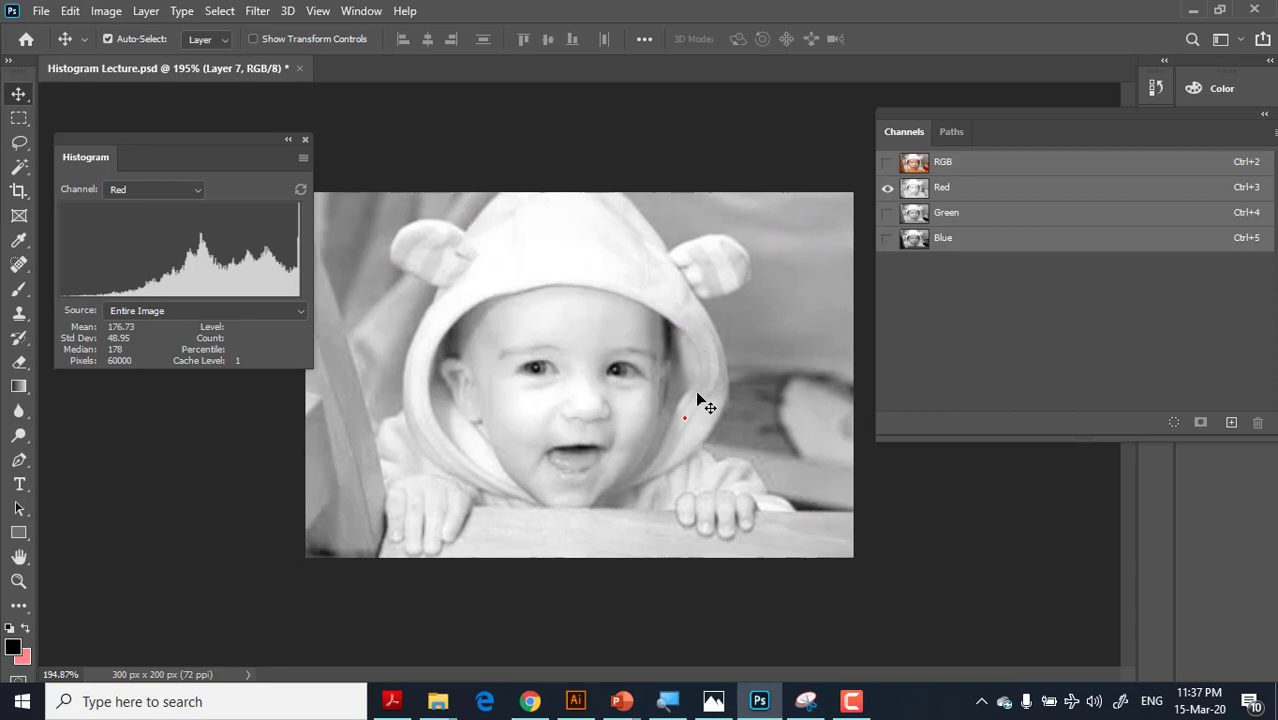
# - Compare the RGB composite with the Red channel alone and the Green channel alone
pyautogui.click(887, 162)
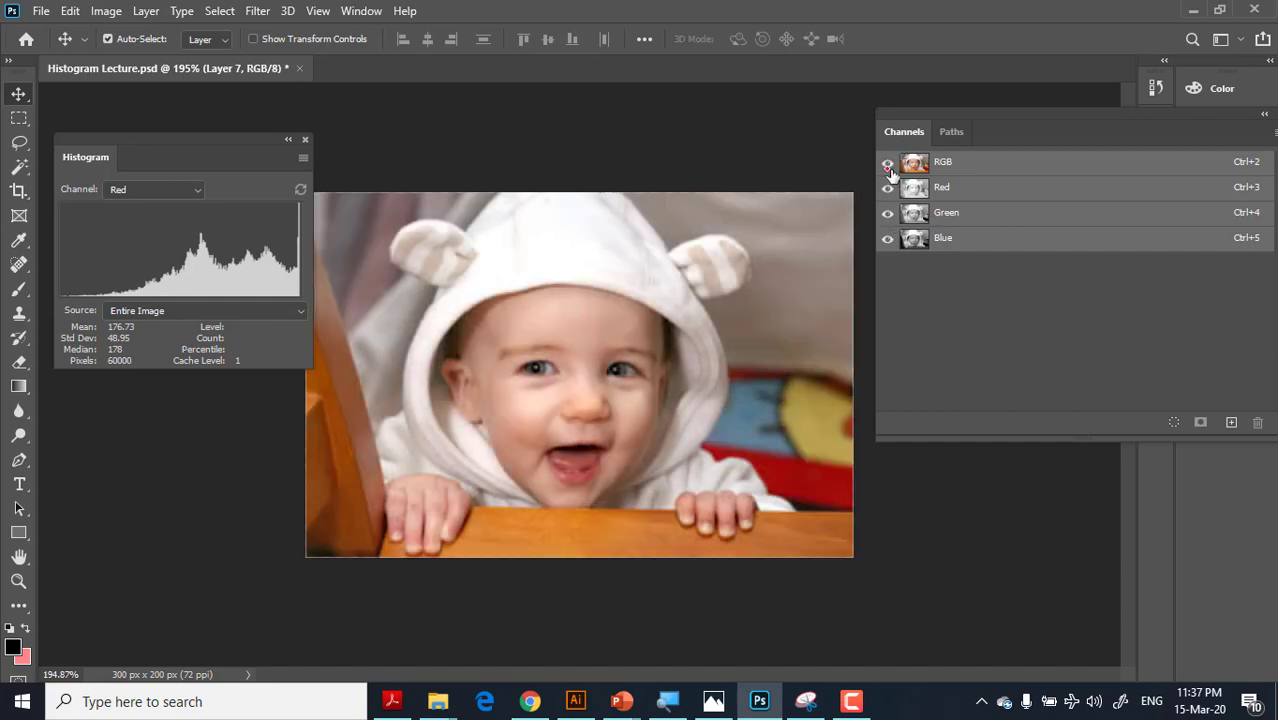
pyautogui.click(887, 213)
pyautogui.click(887, 238)
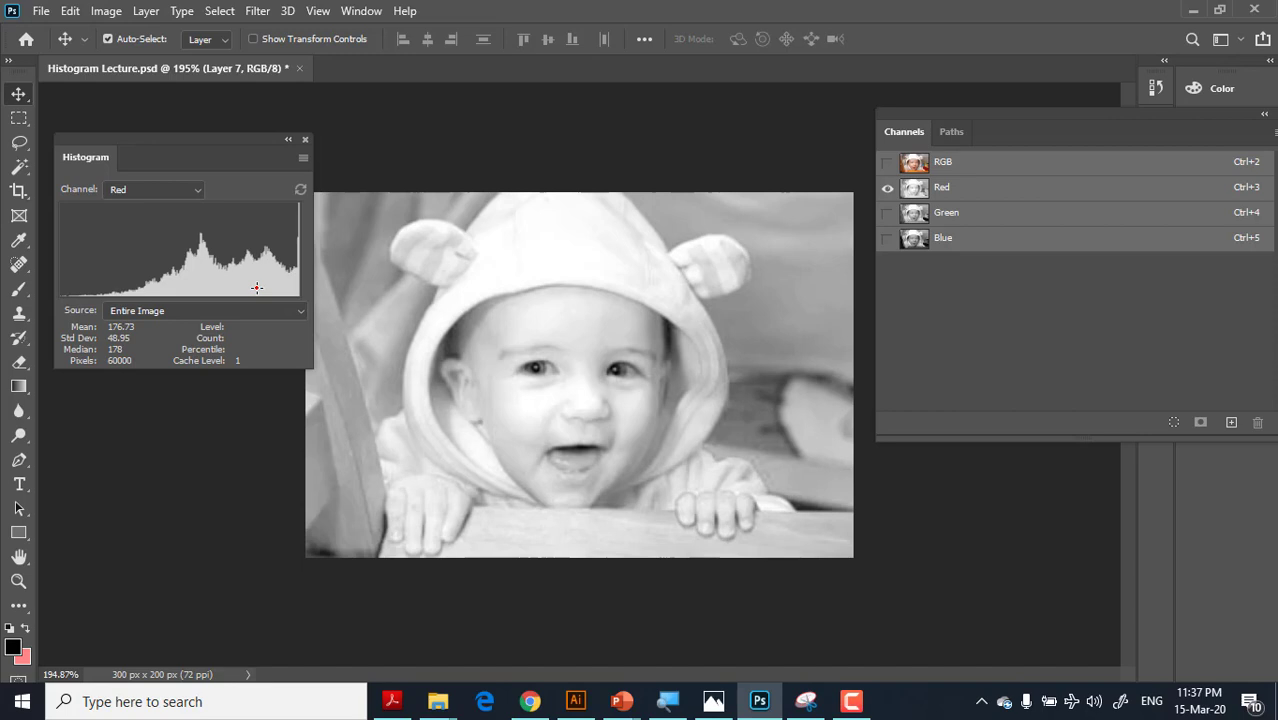
pyautogui.click(887, 213)
pyautogui.click(887, 187)
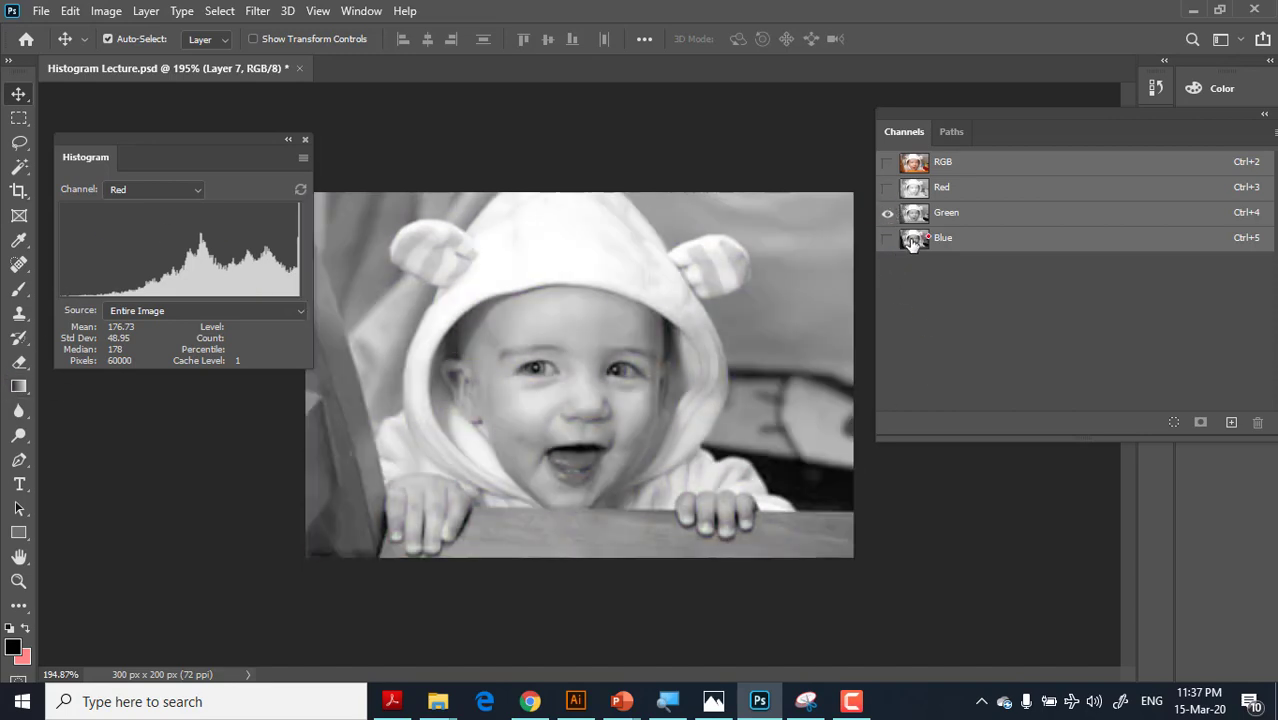
# - Return to the RGB composite, and view the Red channel alone and the Blue channel alone
pyautogui.click(905, 164)
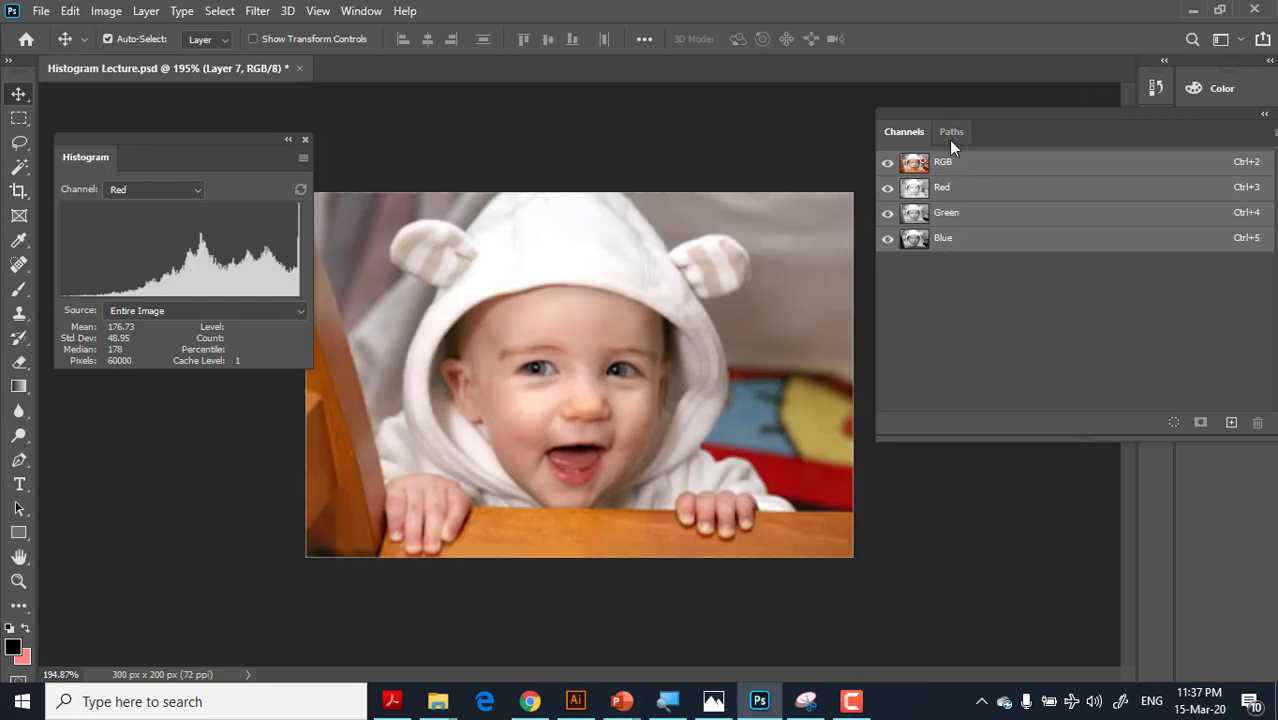
pyautogui.click(887, 213)
pyautogui.click(887, 238)
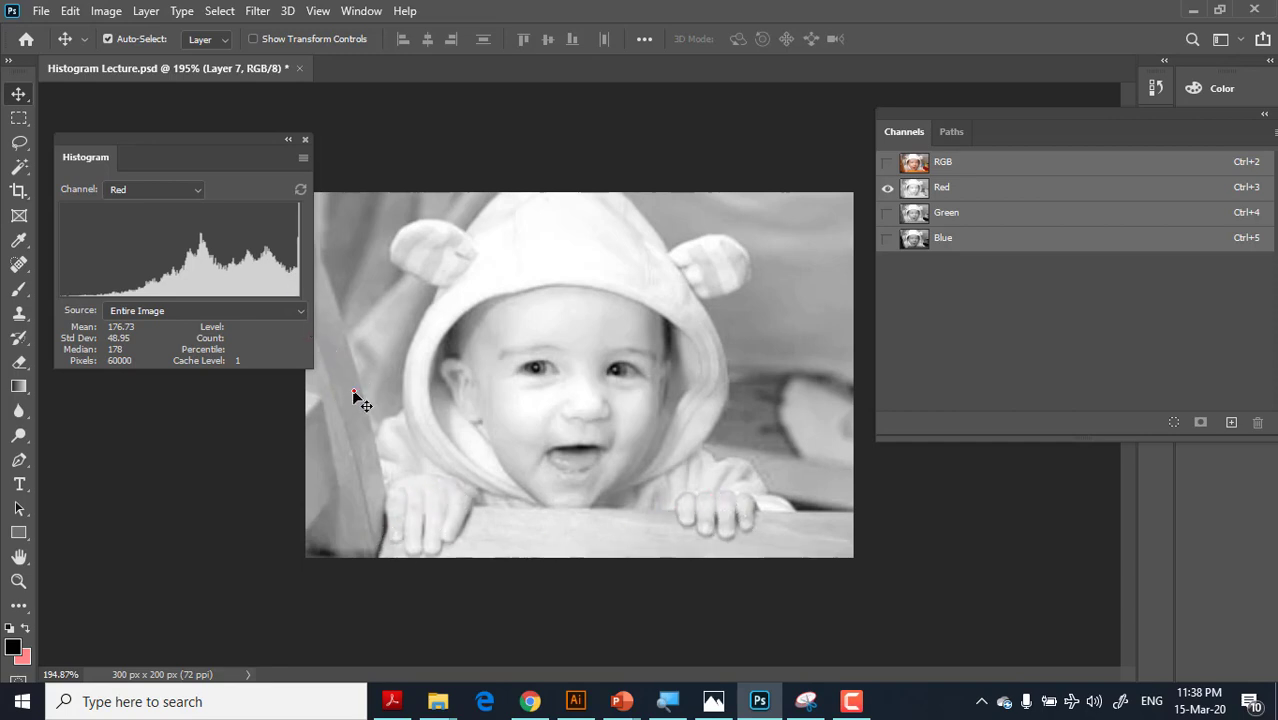
pyautogui.click(886, 240)
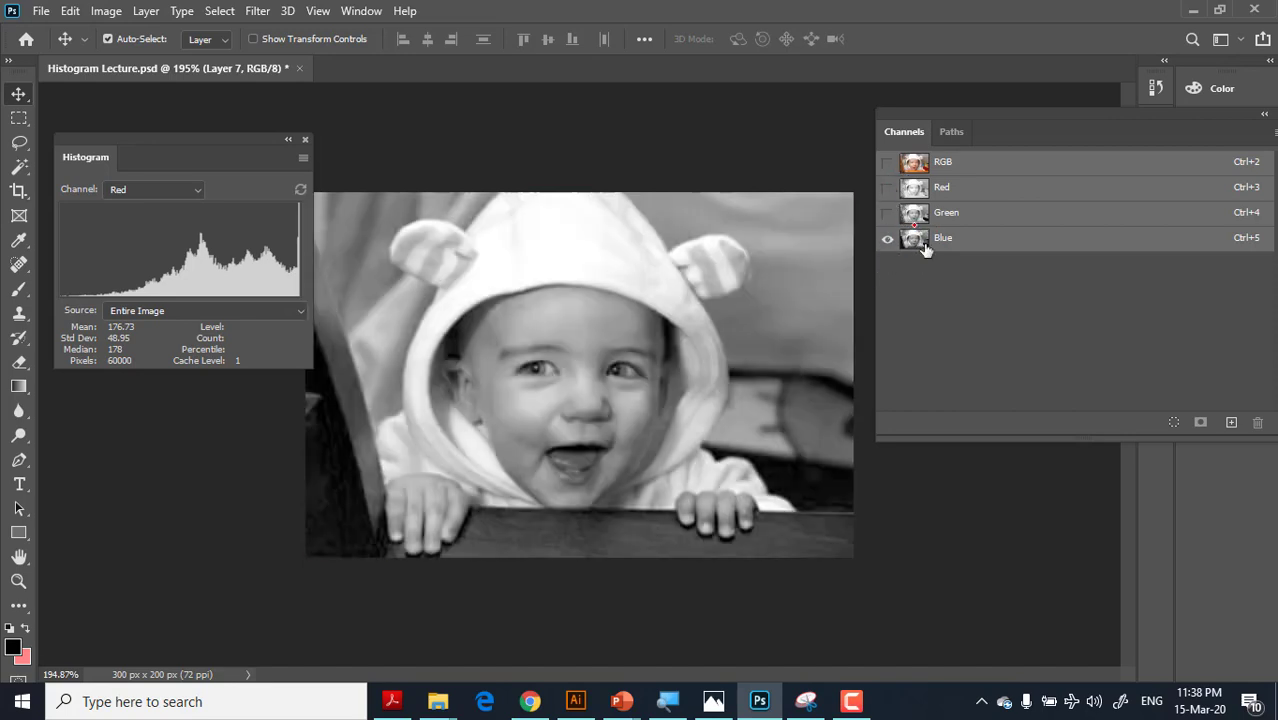
# - Toggle the Green, Red and Blue channels to compare Red with Blue, leaving only Blue displayed
pyautogui.click(887, 213)
pyautogui.click(887, 215)
pyautogui.click(887, 188)
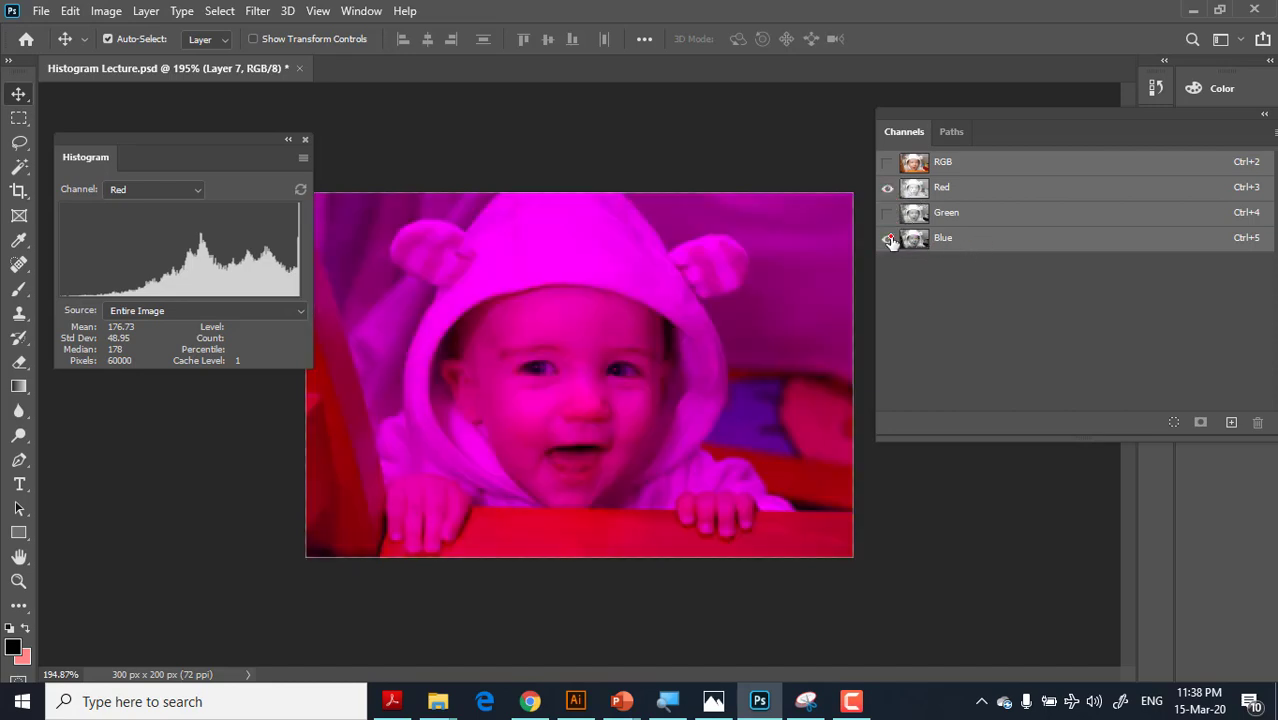
pyautogui.click(887, 239)
pyautogui.click(887, 239)
pyautogui.click(887, 188)
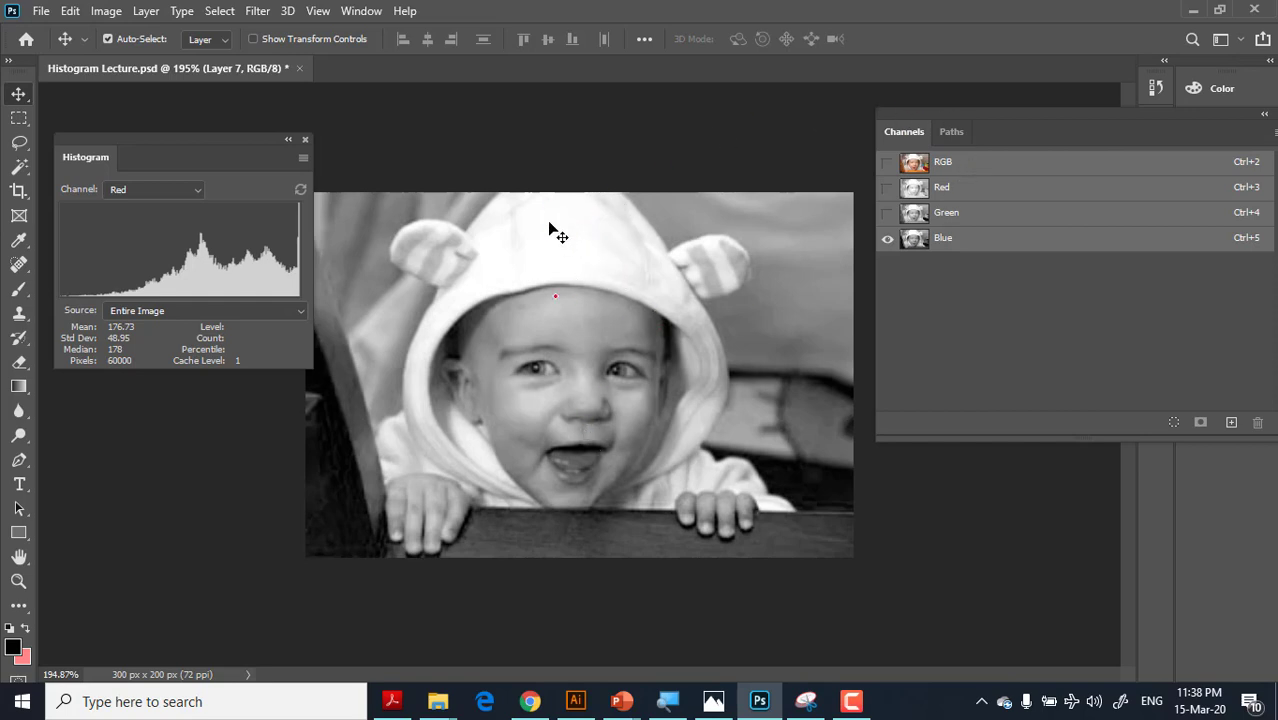
# - Convert the image to CMYK color mode, merging its layers and accepting the default profile
pyautogui.click(106, 11)
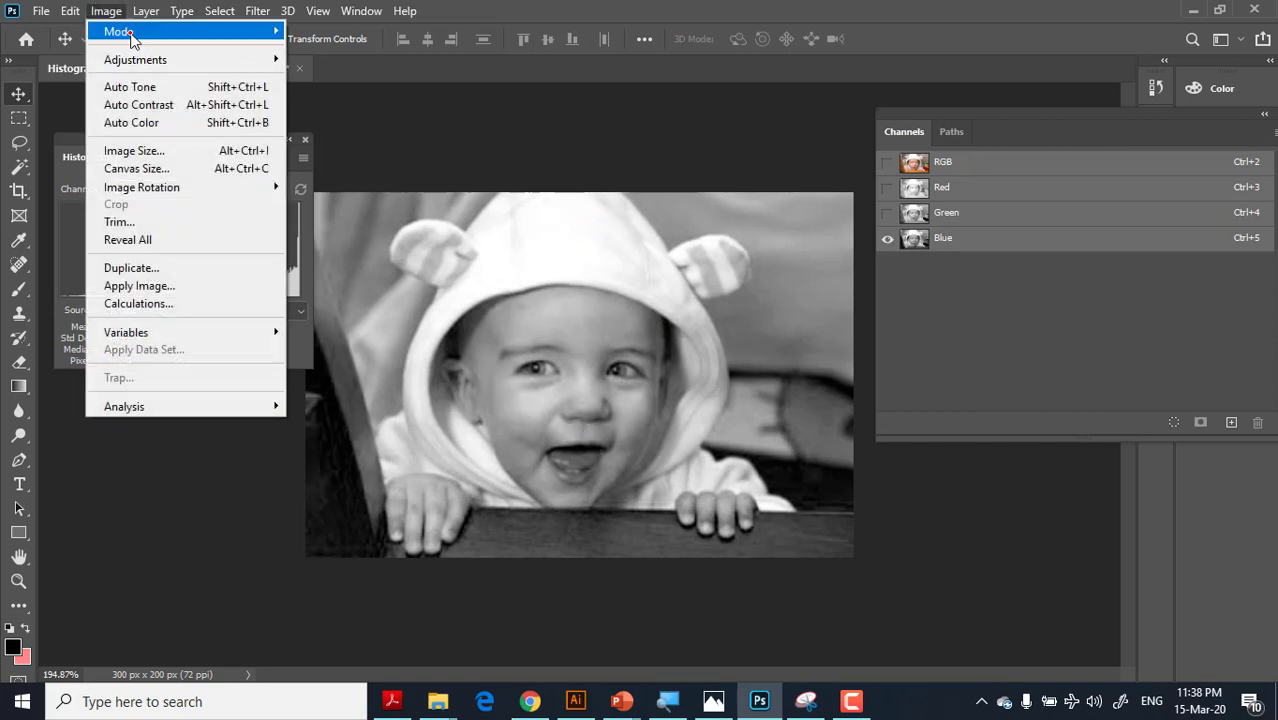
pyautogui.moveTo(130, 34)
pyautogui.click(345, 119)
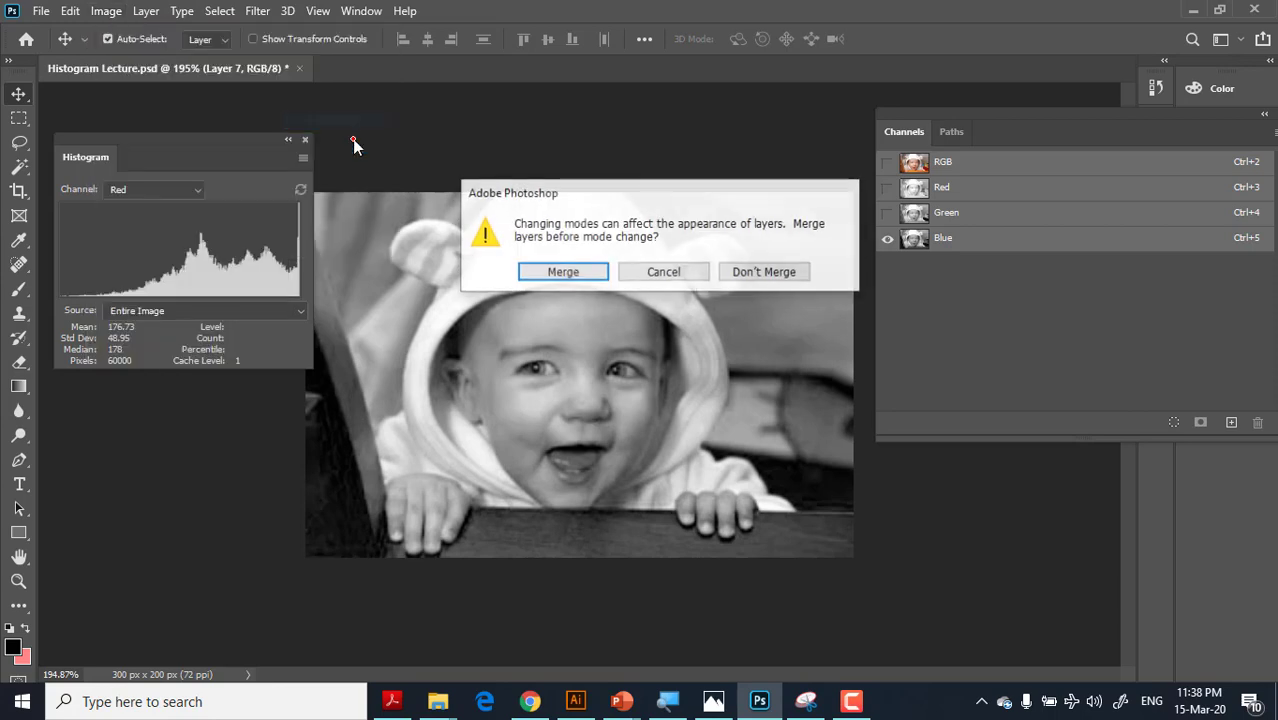
pyautogui.click(572, 281)
pyautogui.click(612, 298)
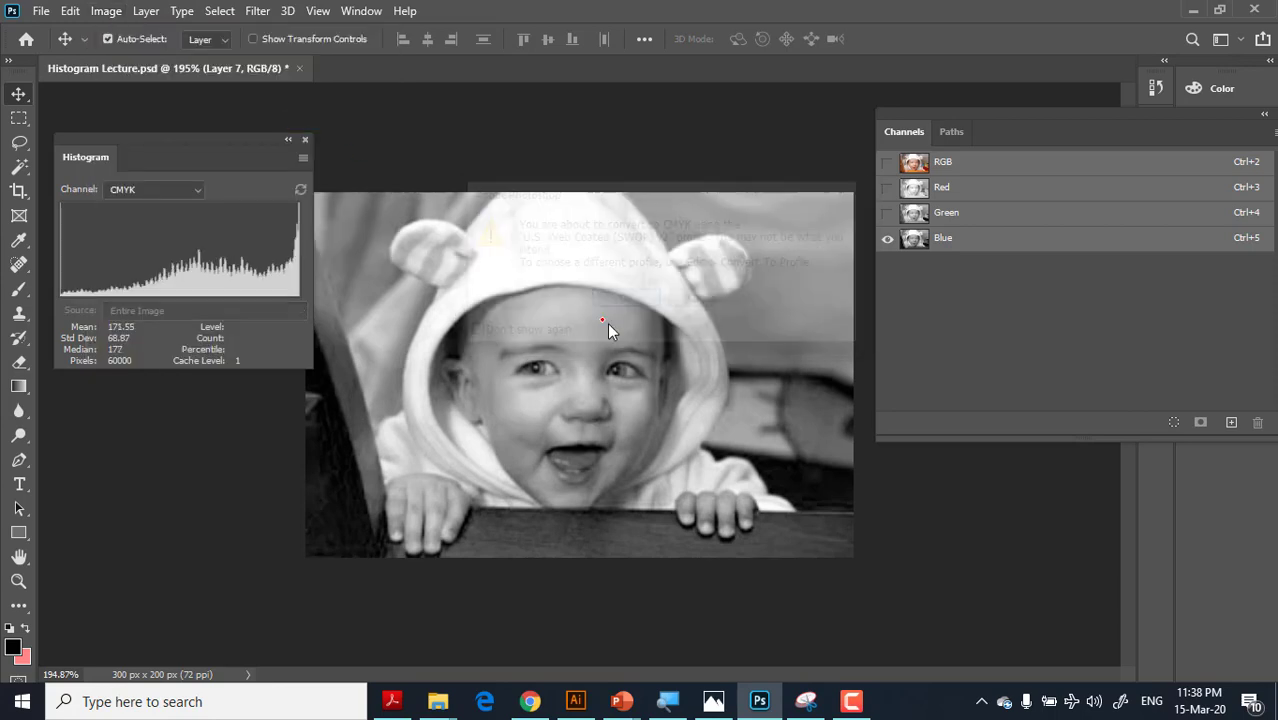
# - Examine the histograms of the Cyan, Magenta, Yellow and Black channels in turn
pyautogui.click(160, 190)
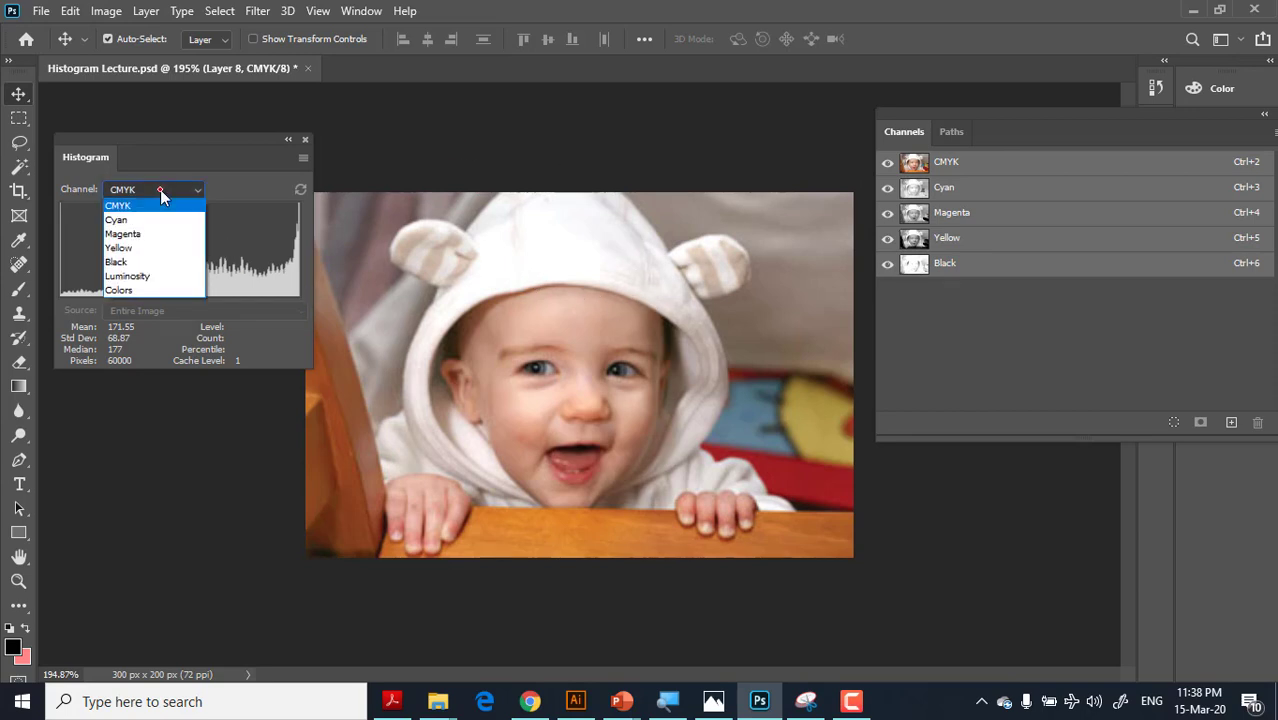
pyautogui.click(160, 219)
pyautogui.click(161, 190)
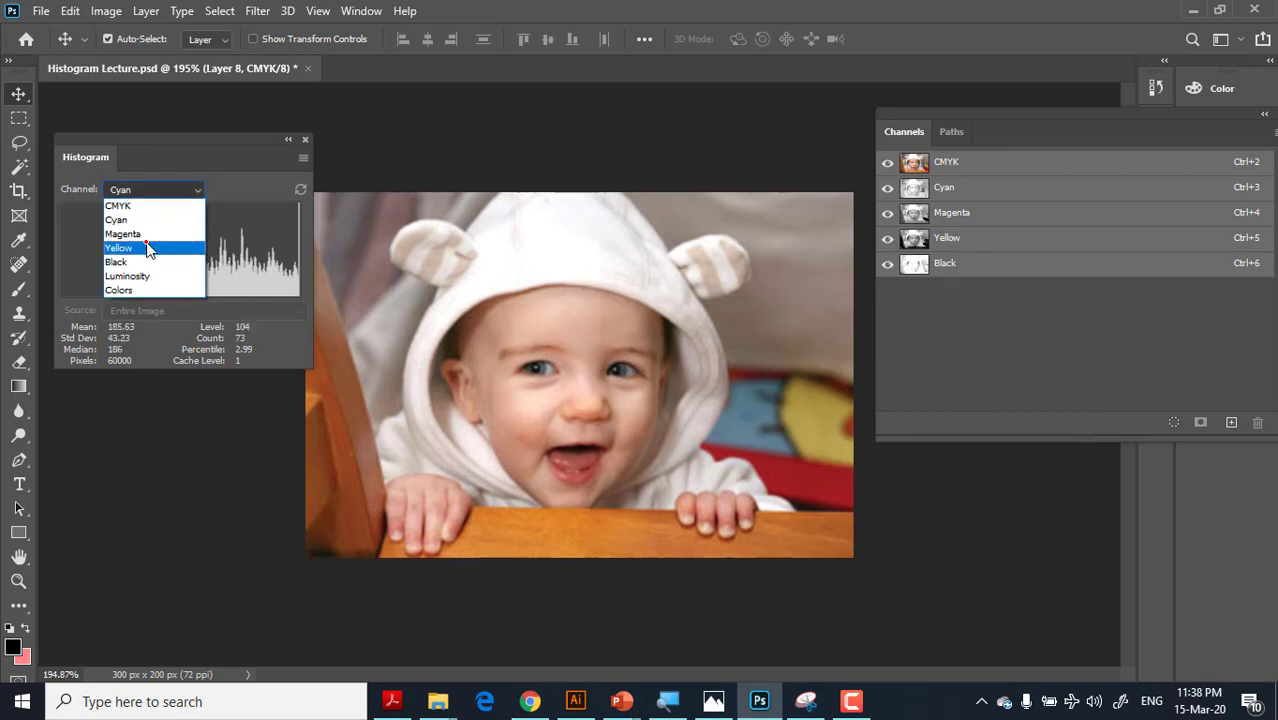
pyautogui.click(149, 233)
pyautogui.click(160, 190)
pyautogui.click(151, 248)
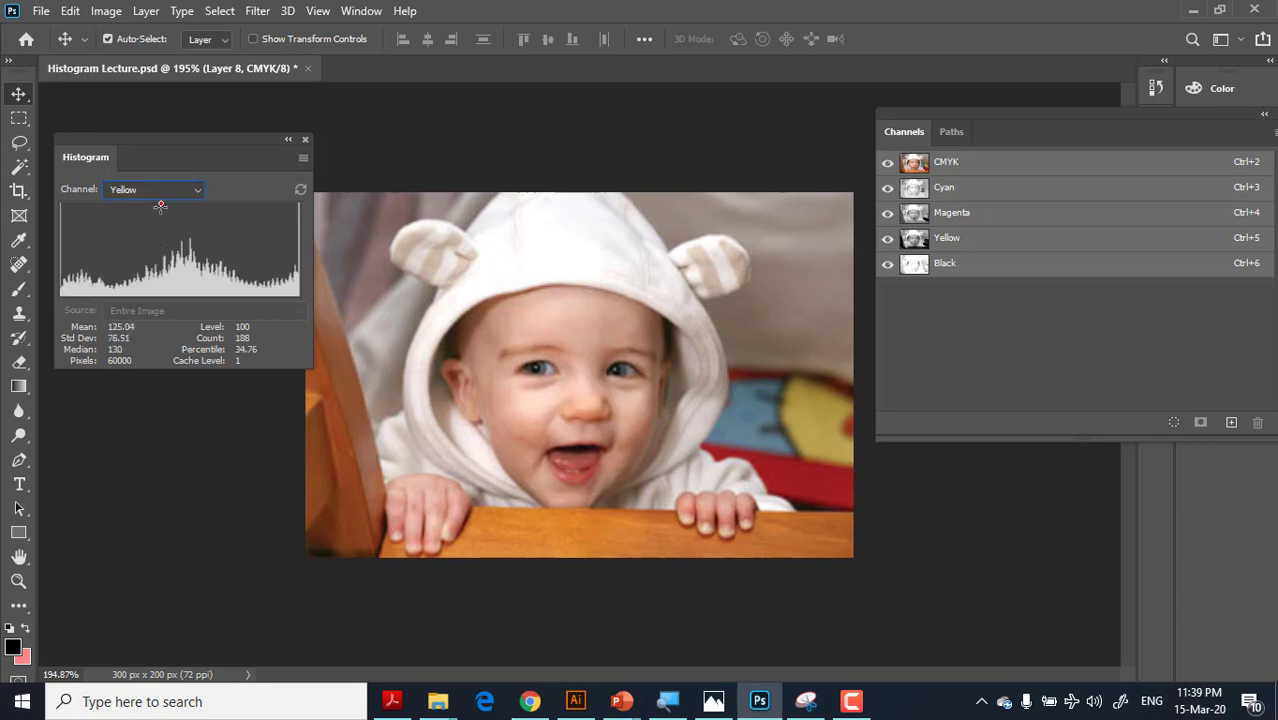
pyautogui.click(160, 190)
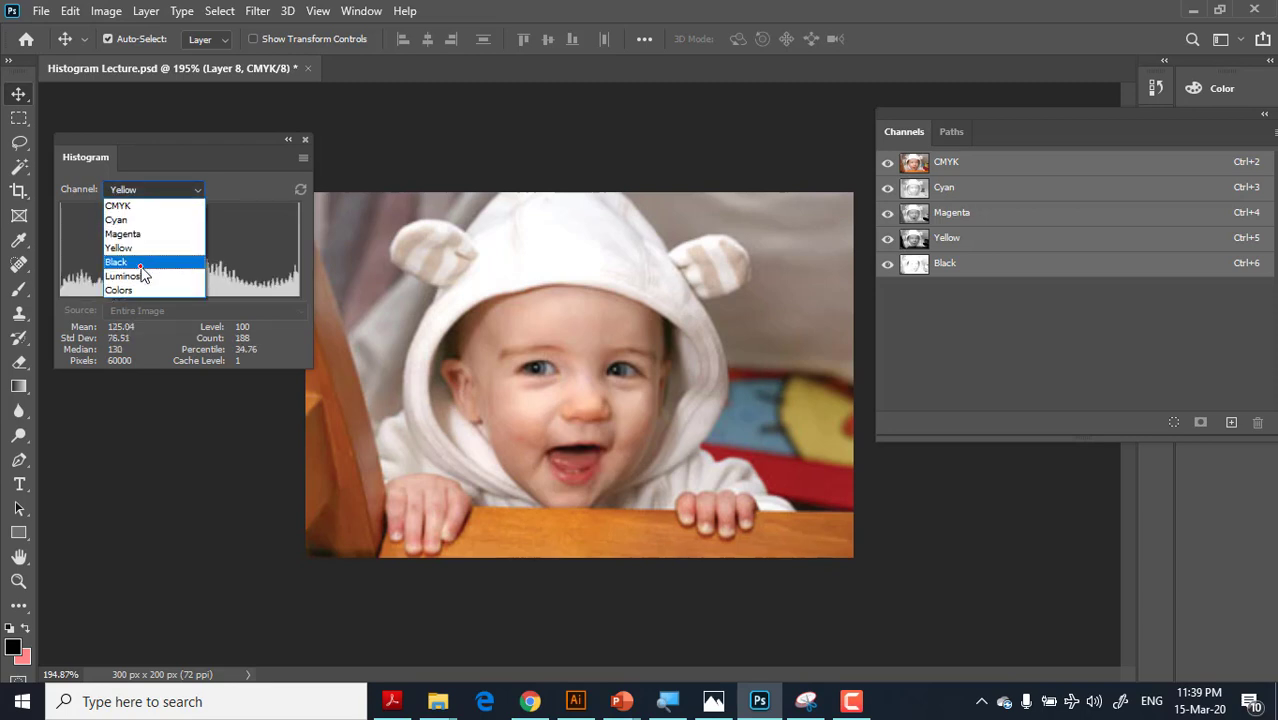
pyautogui.click(141, 264)
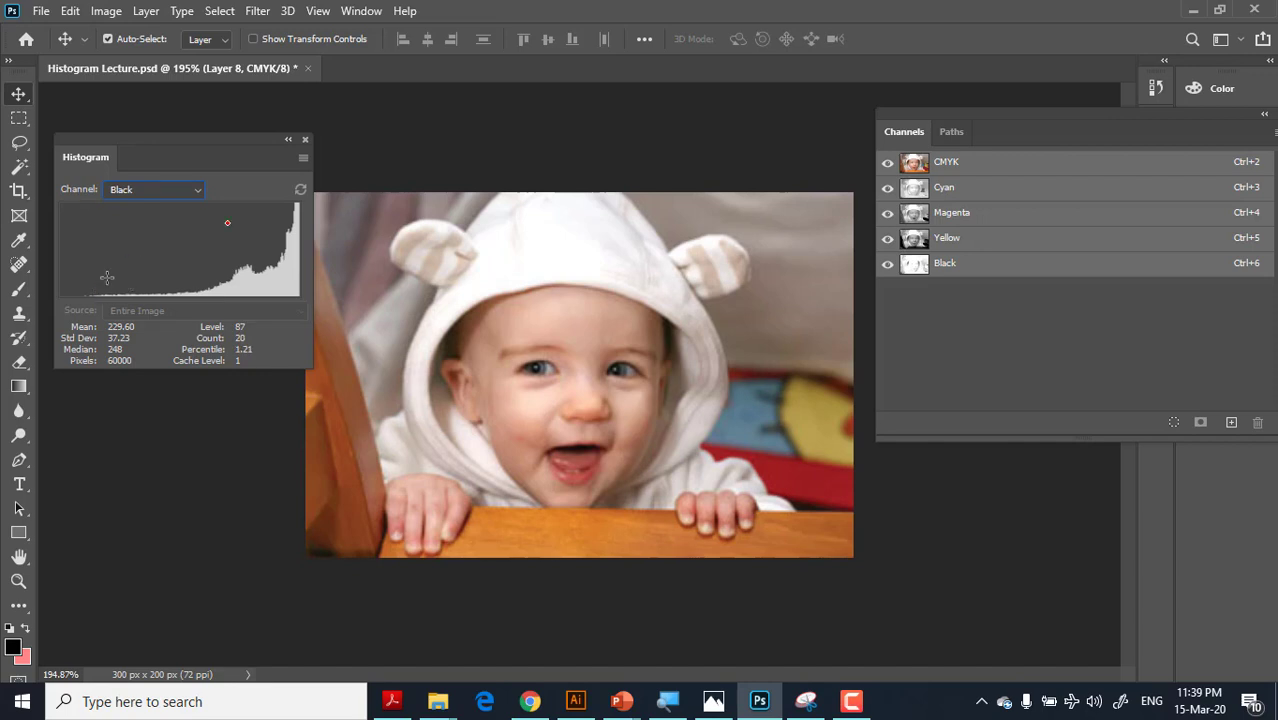
# - Set the histogram to Cyan and display only the Cyan channel, hiding Magenta, Yellow and Black
pyautogui.click(145, 190)
pyautogui.click(130, 216)
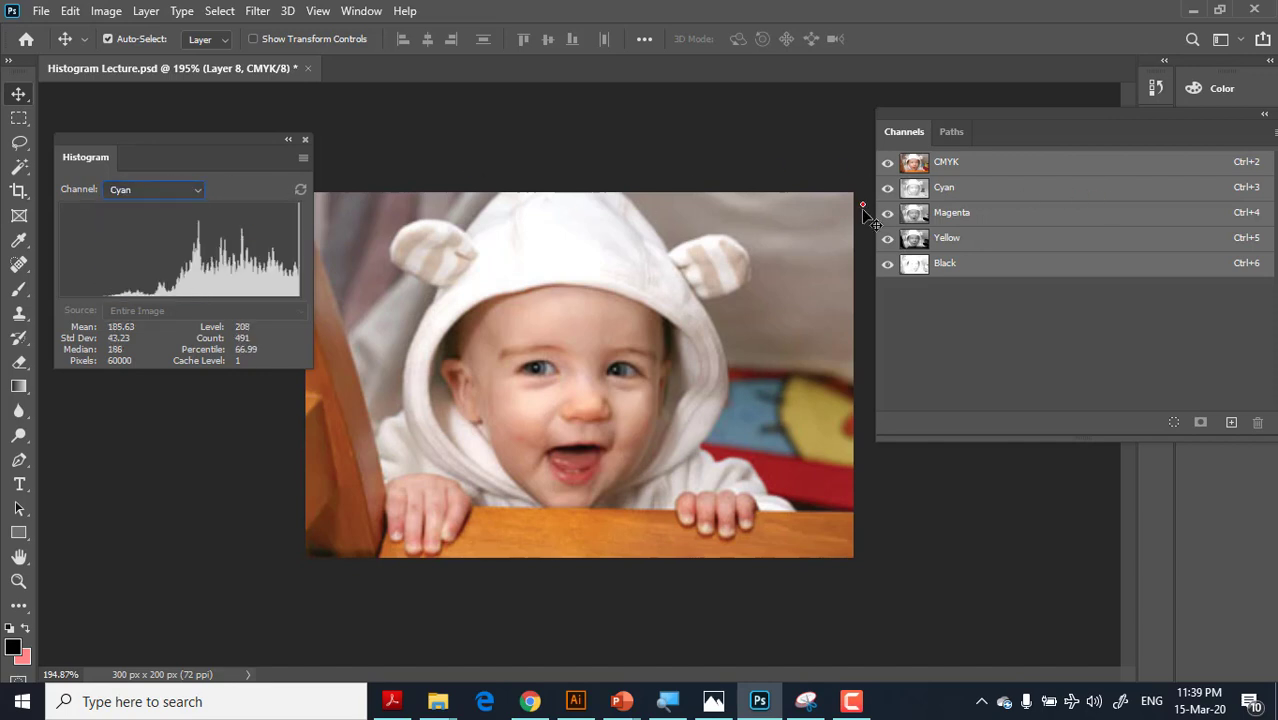
pyautogui.click(887, 187)
pyautogui.click(887, 212)
pyautogui.click(887, 238)
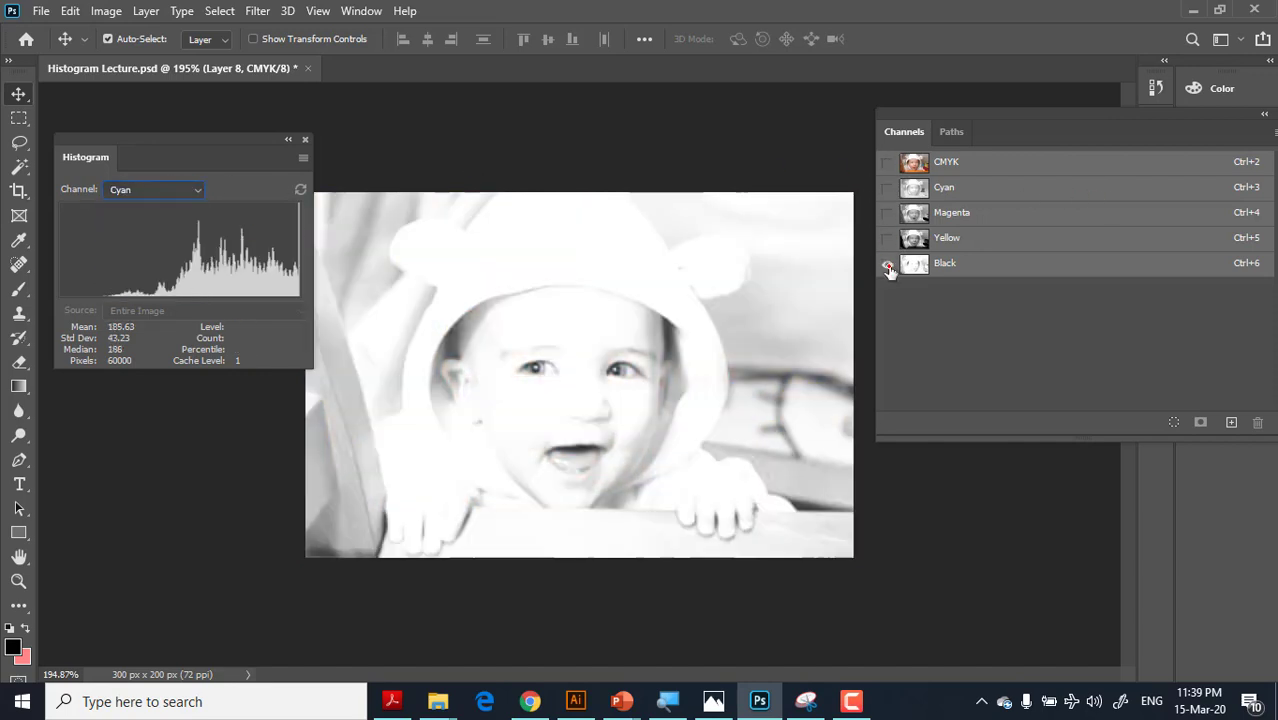
pyautogui.click(887, 188)
pyautogui.click(887, 264)
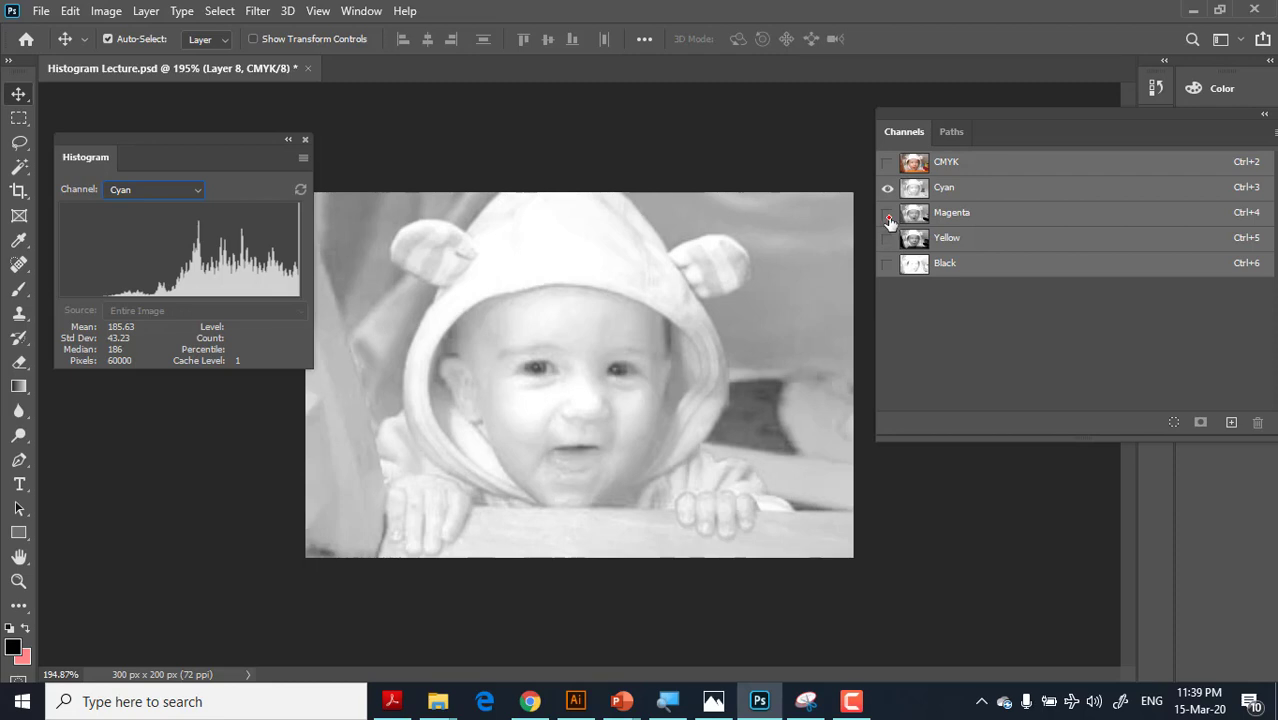
# - Display the Magenta, Yellow and Black channels one at a time, hiding the previous channel each time, so only Black stays displayed
pyautogui.click(887, 213)
pyautogui.click(887, 188)
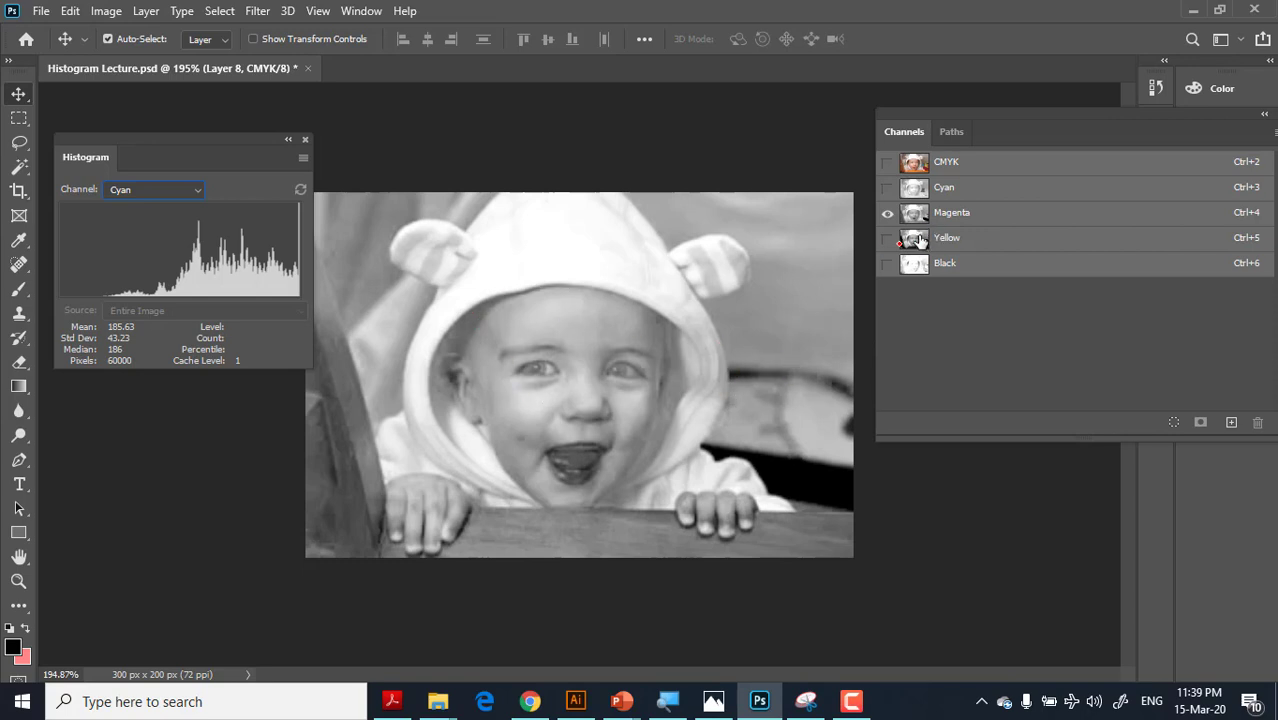
pyautogui.click(887, 238)
pyautogui.click(887, 213)
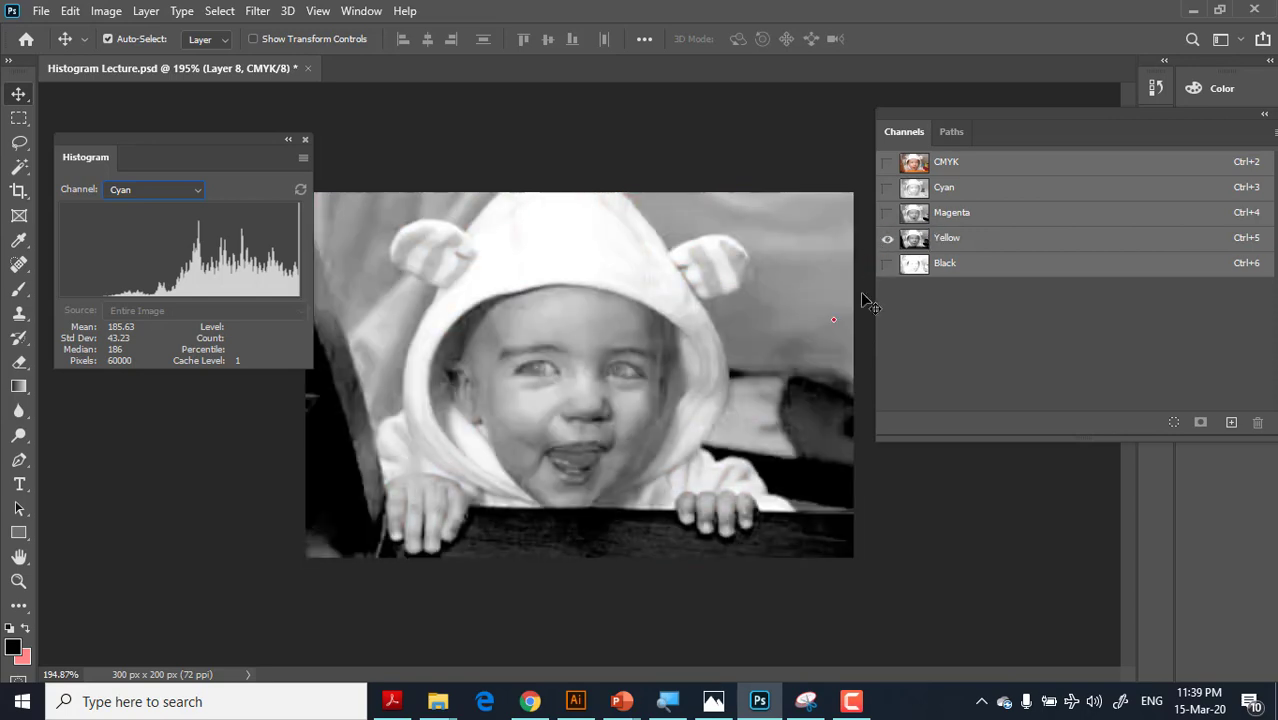
pyautogui.click(887, 263)
pyautogui.click(887, 238)
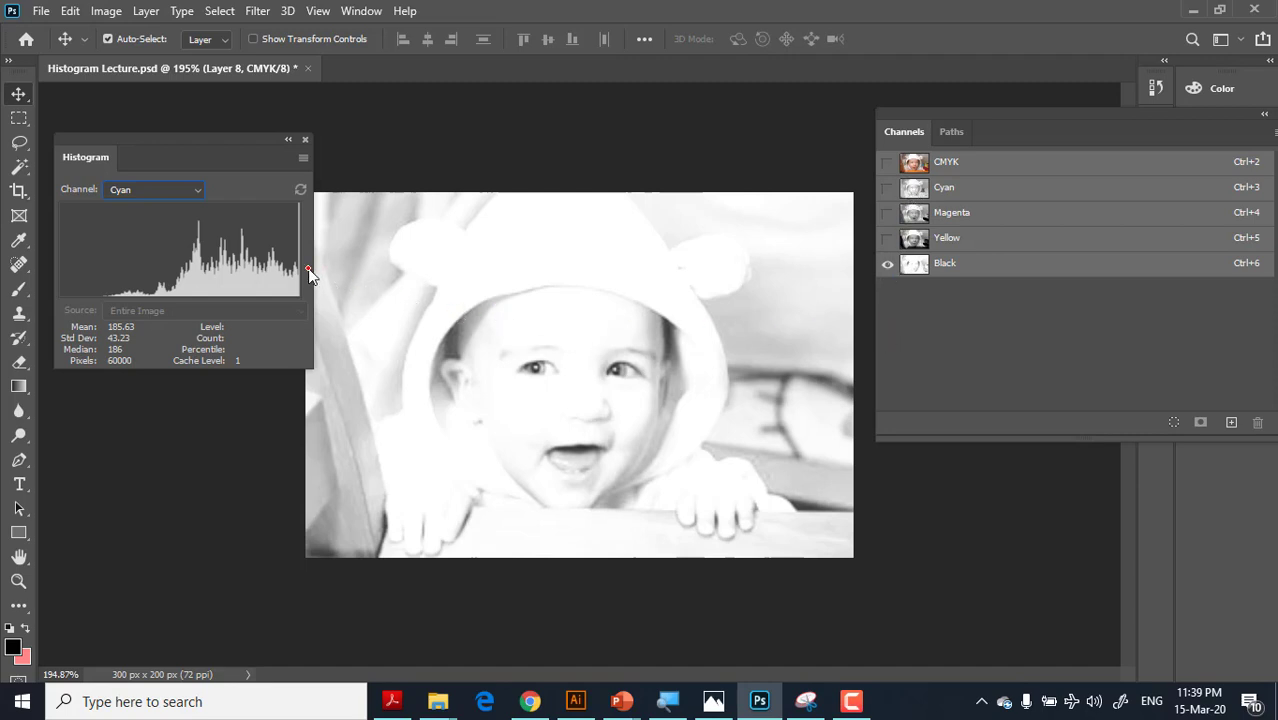
# - Set the histogram to the composite CMYK channel and display all the color channels of the photo again
pyautogui.click(172, 188)
pyautogui.click(172, 204)
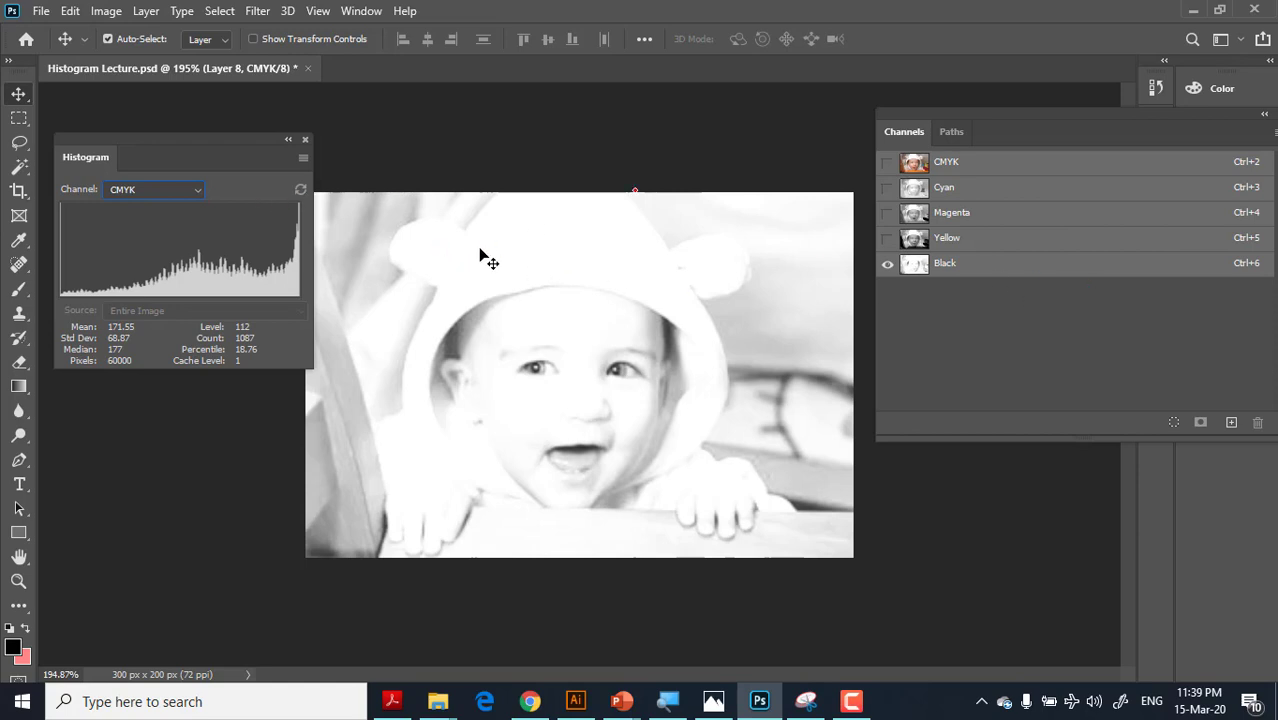
pyautogui.click(887, 162)
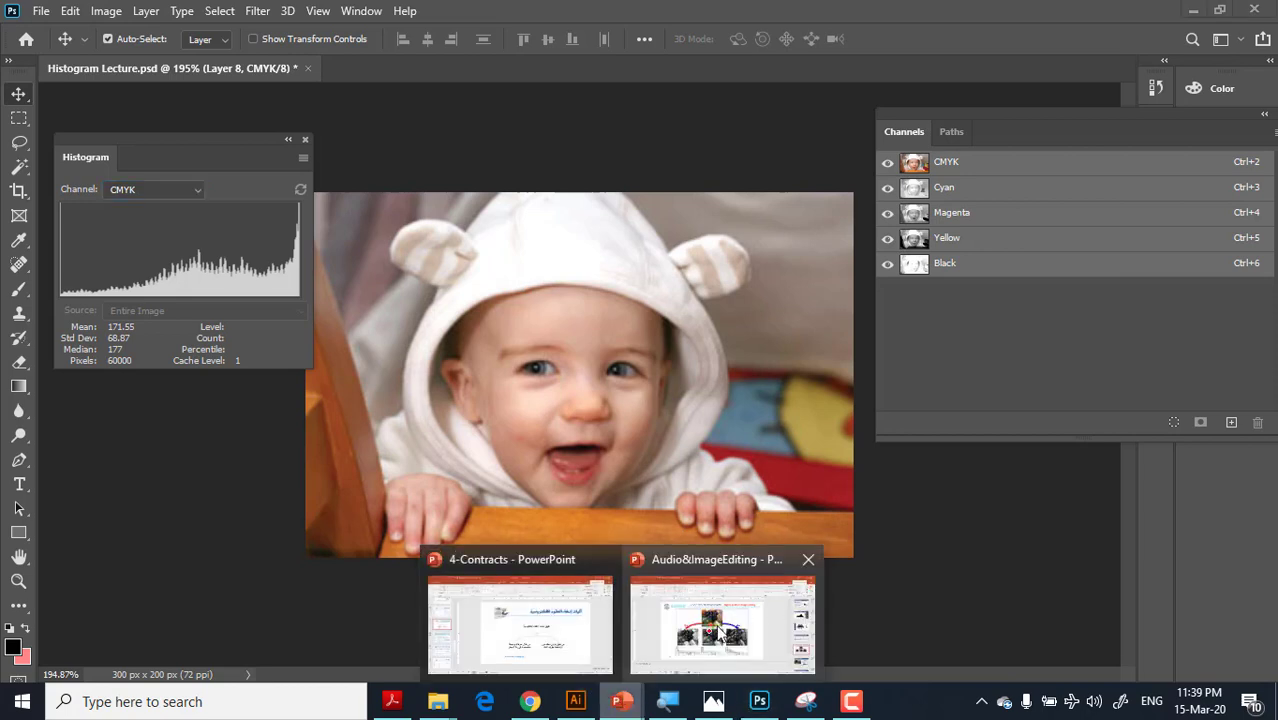
# - Switch to the Audio&ImageEditing presentation in PowerPoint and start the slide show from slide 116
pyautogui.click(700, 634)
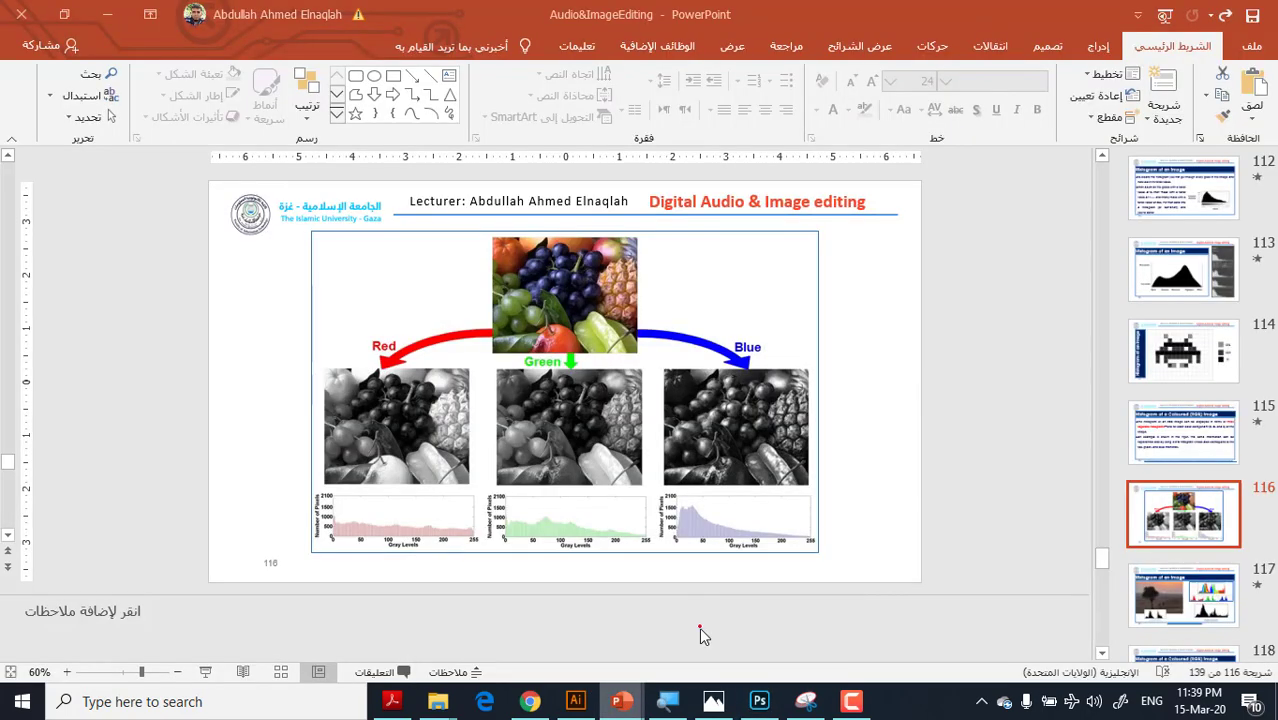
pyautogui.click(205, 671)
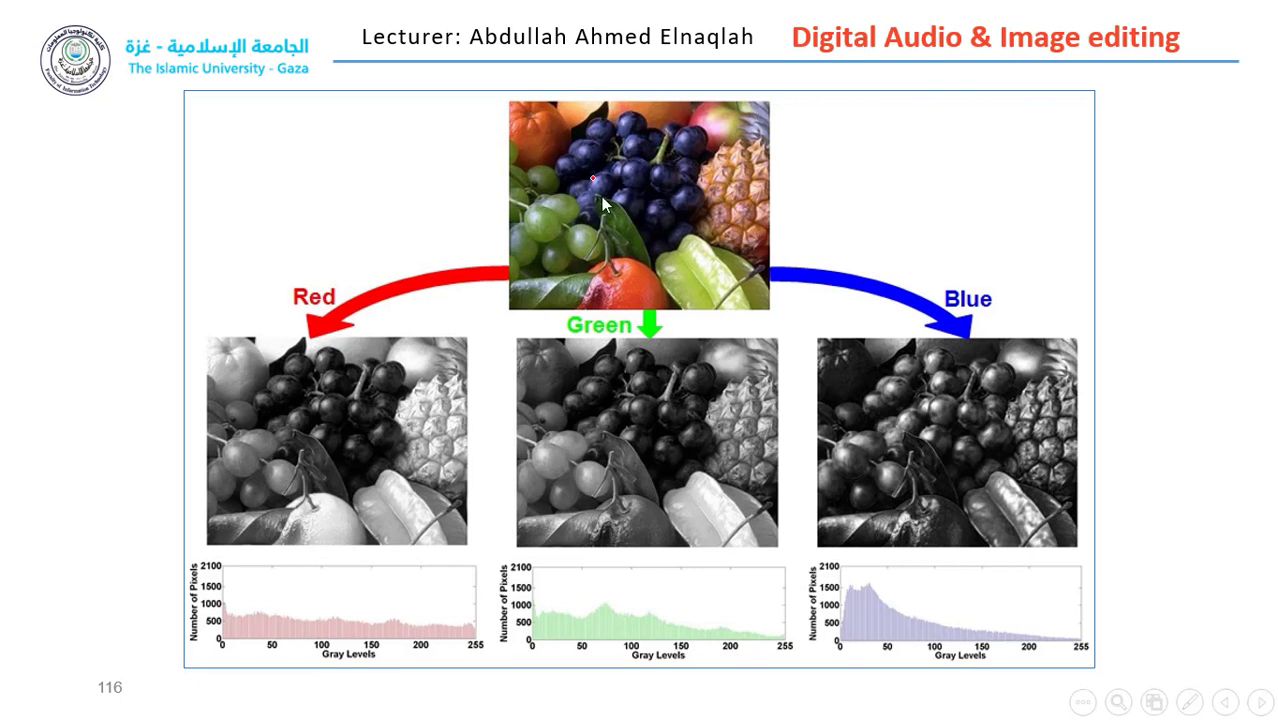